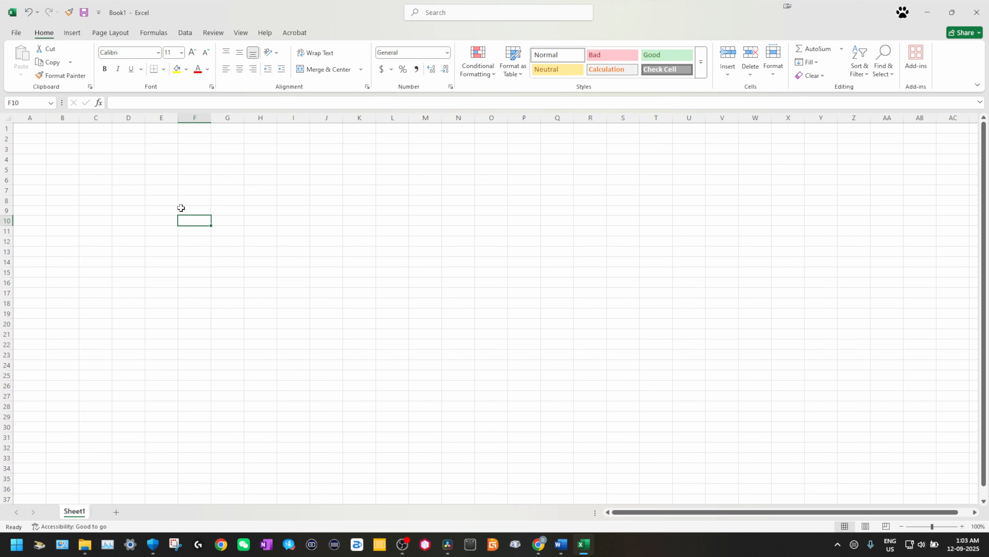
Step: Jump to the blank sheet's last row and last column, then back to the start
{"action": "left_click_drag", "start_coordinate": [156, 177], "coordinate": [329, 270]}
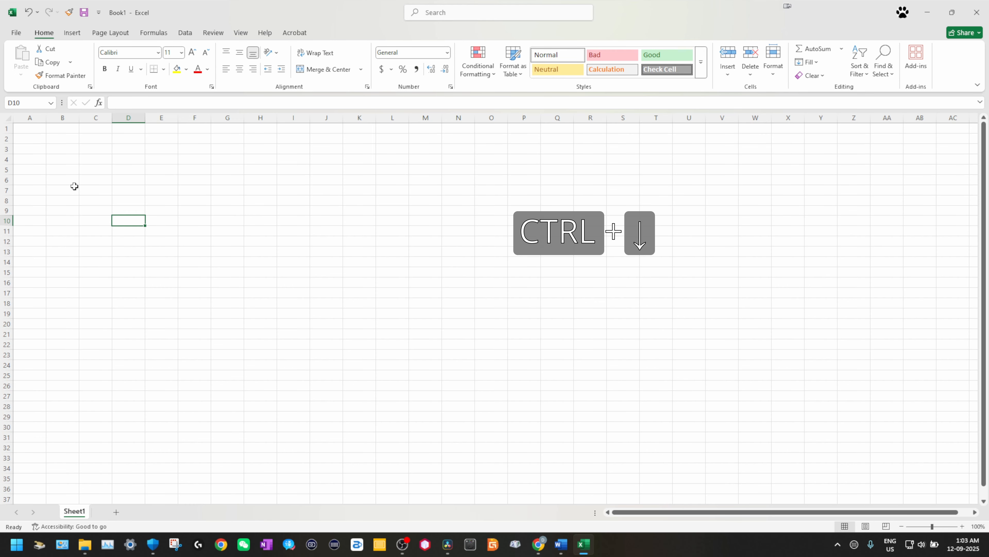
{"action": "key", "text": "ctrl+Down"}
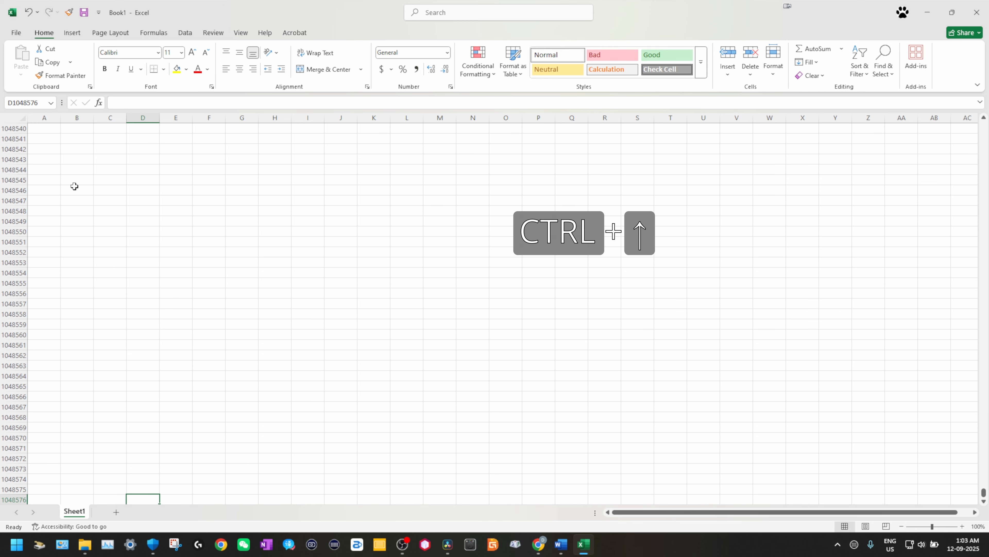
{"action": "key", "text": "ctrl+Up"}
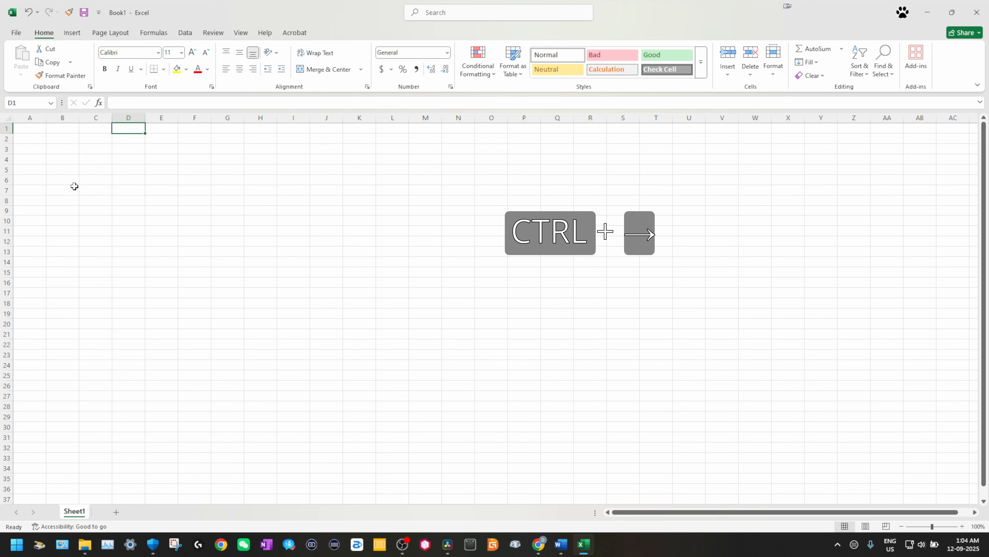
{"action": "key", "text": "ctrl+Right"}
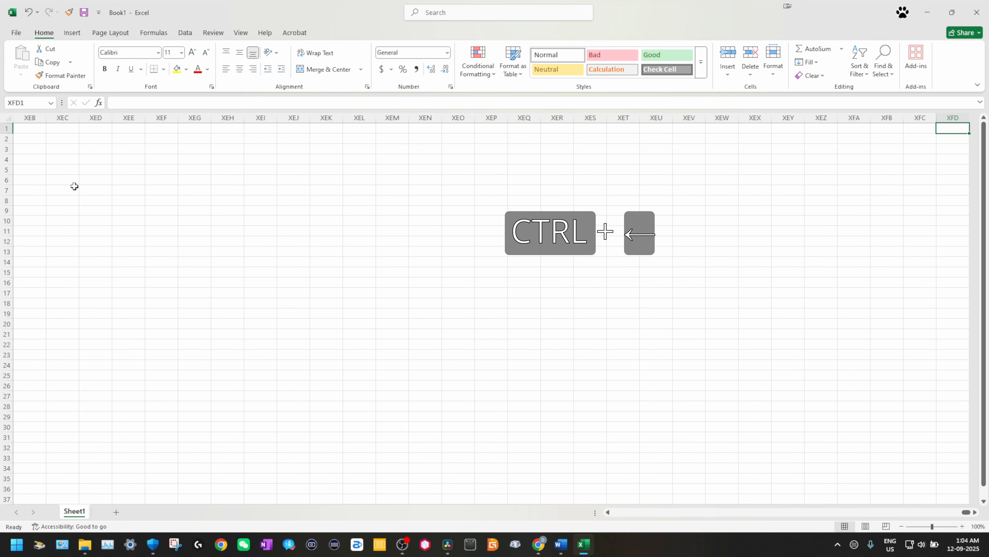
{"action": "key", "text": "ctrl+Left"}
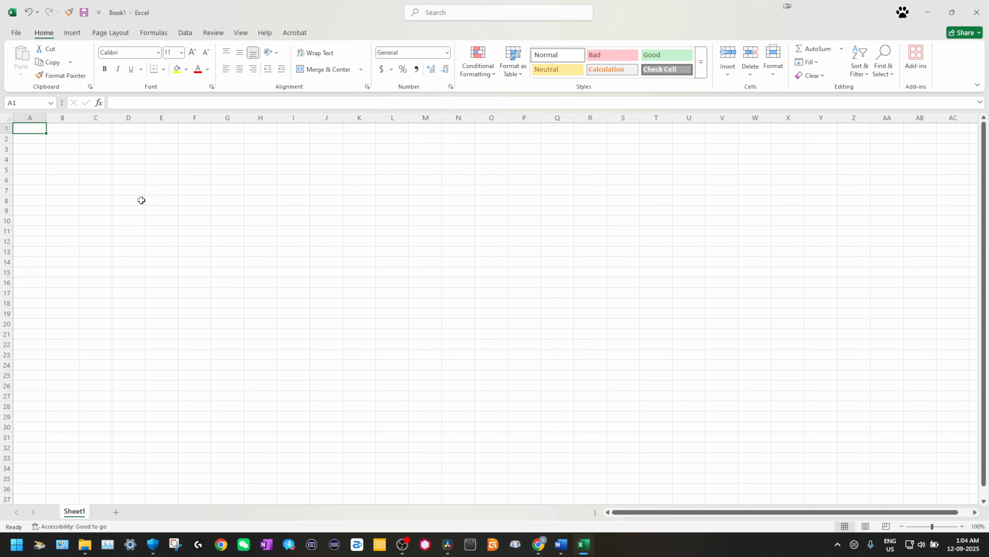
Step: Select cells K22 and F48, then return to cell A1
{"action": "left_click", "coordinate": [346, 341]}
{"action": "scroll", "coordinate": [198, 291], "scroll_direction": "down", "scroll_amount": 11}
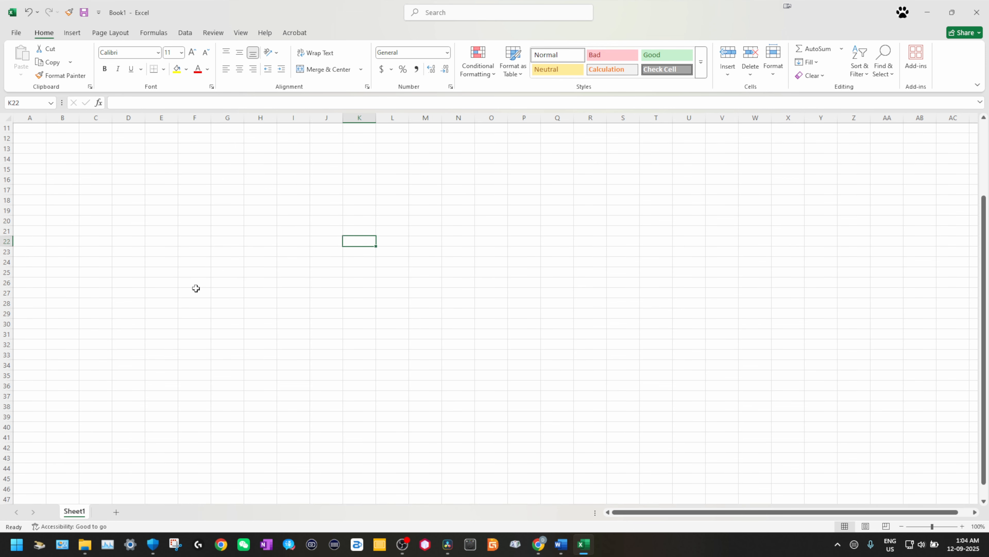
{"action": "left_click", "coordinate": [196, 270]}
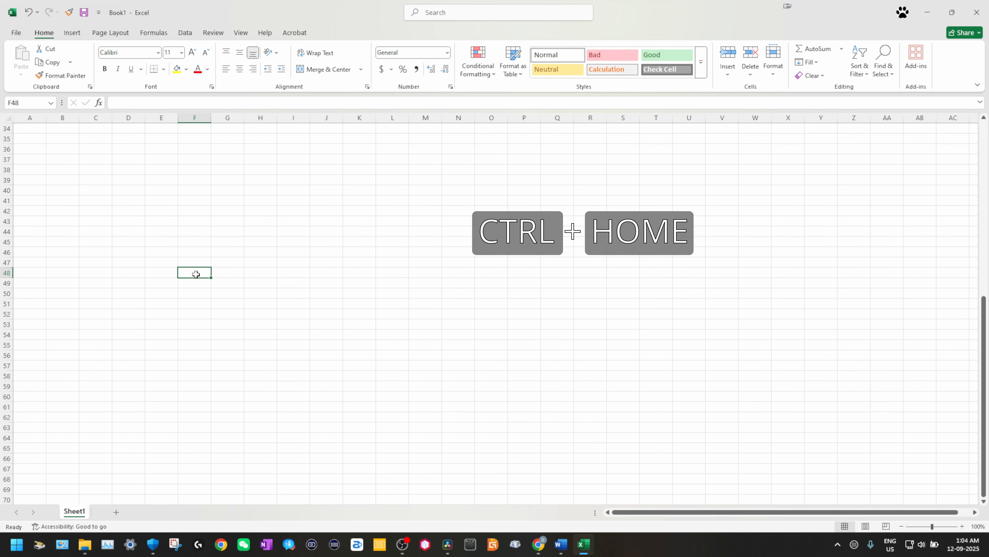
{"action": "key", "text": "ctrl+Home"}
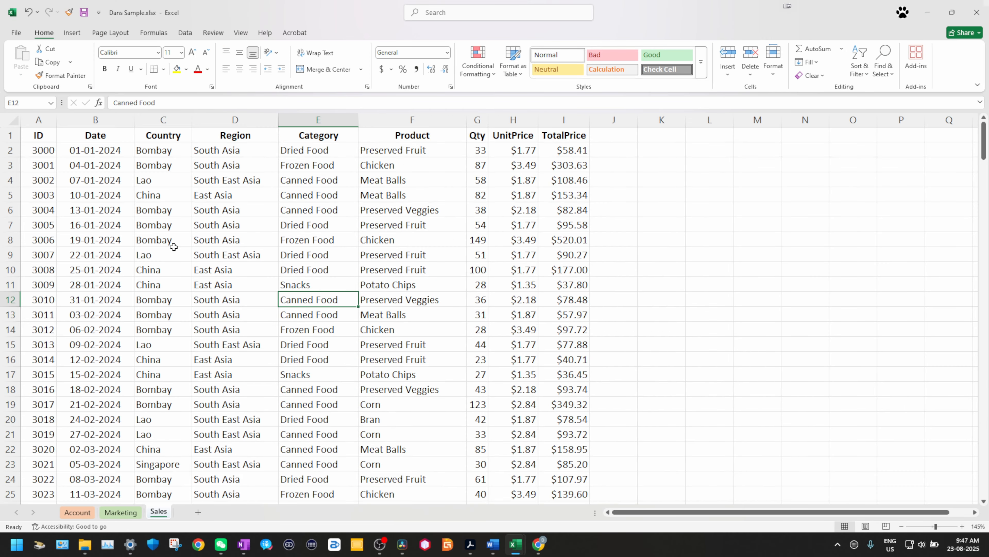
{"action": "left_click", "coordinate": [175, 253]}
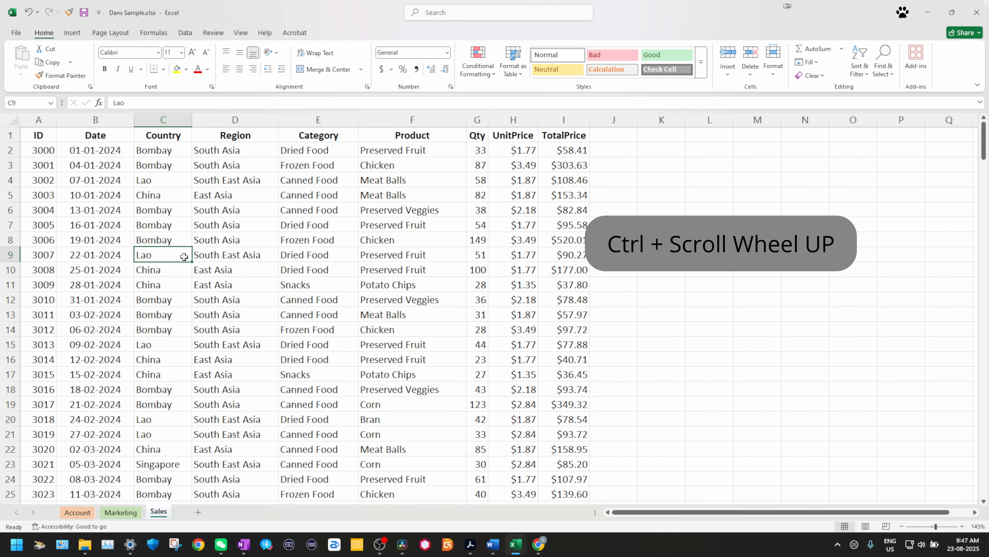
{"action": "scroll", "coordinate": [186, 257], "scroll_direction": "up", "scroll_amount": 2, "text": "ctrl"}
{"action": "scroll", "coordinate": [186, 259], "scroll_direction": "up", "scroll_amount": 4, "text": "ctrl"}
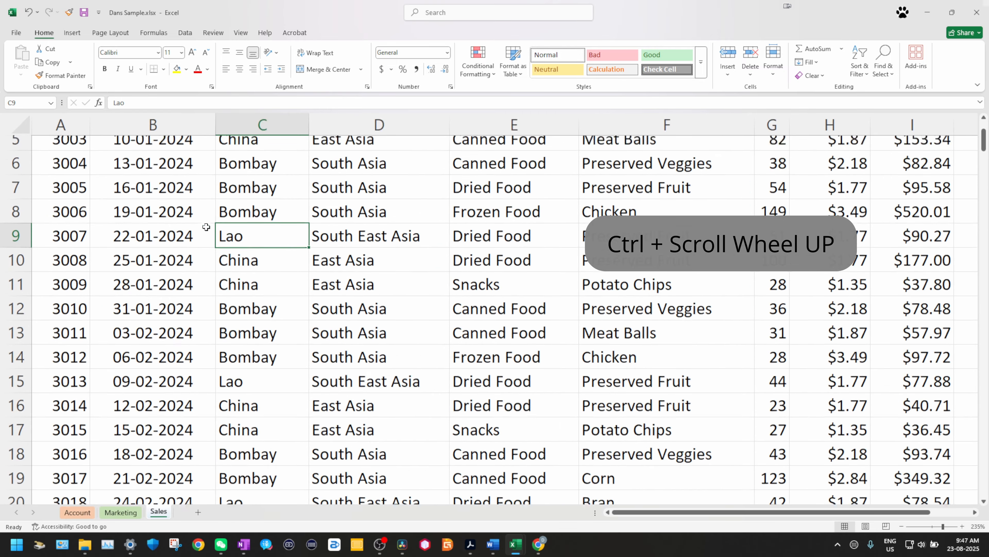
{"action": "scroll", "coordinate": [231, 219], "scroll_direction": "down", "scroll_amount": 2, "text": "ctrl"}
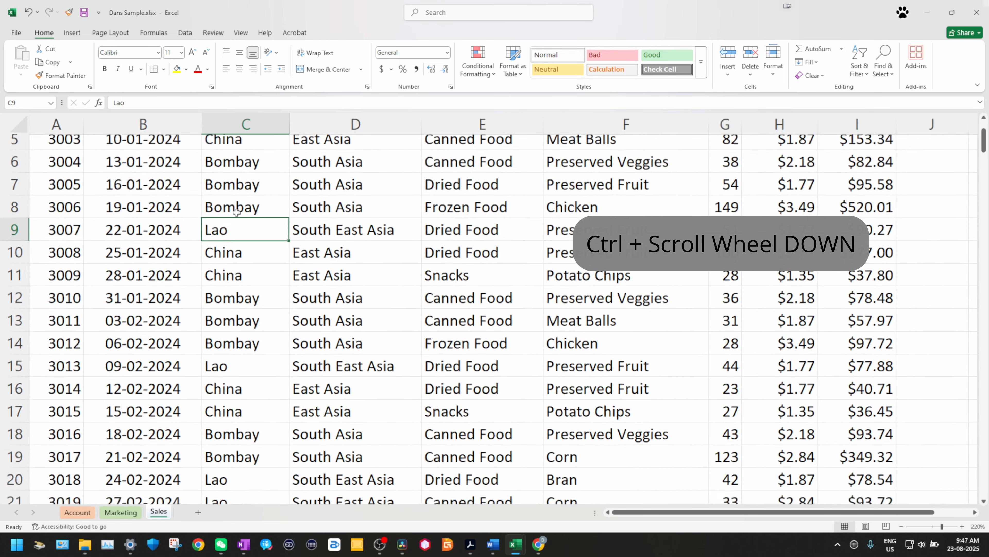
{"action": "scroll", "coordinate": [236, 215], "scroll_direction": "down", "scroll_amount": 7, "text": "ctrl"}
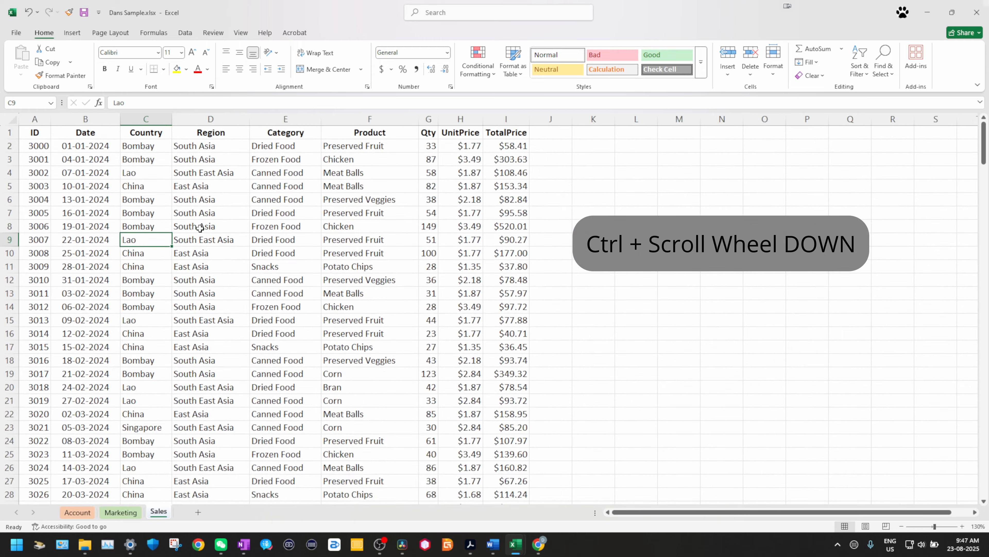
{"action": "scroll", "coordinate": [193, 230], "scroll_direction": "down", "scroll_amount": 1, "text": "ctrl"}
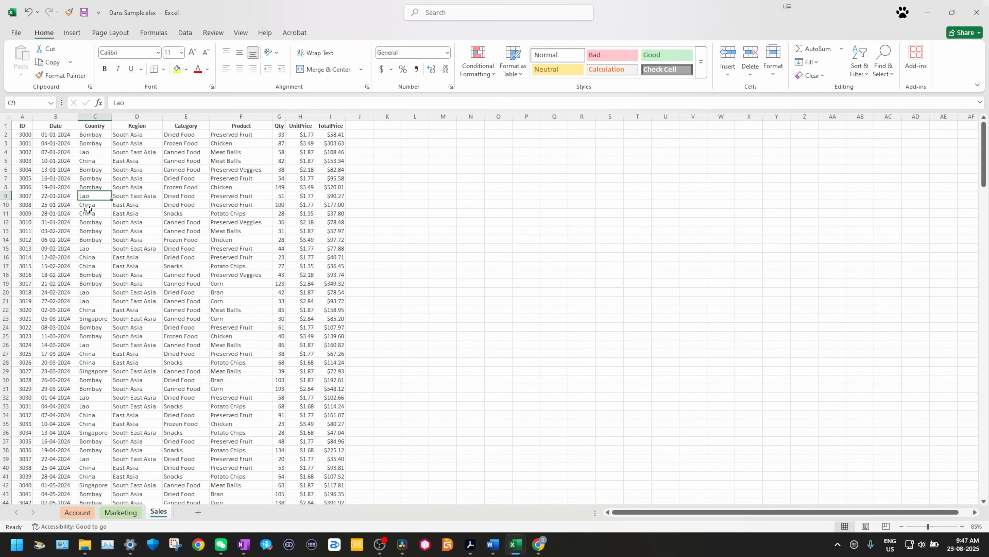
{"action": "scroll", "coordinate": [89, 210], "scroll_direction": "up", "scroll_amount": 3, "text": "ctrl"}
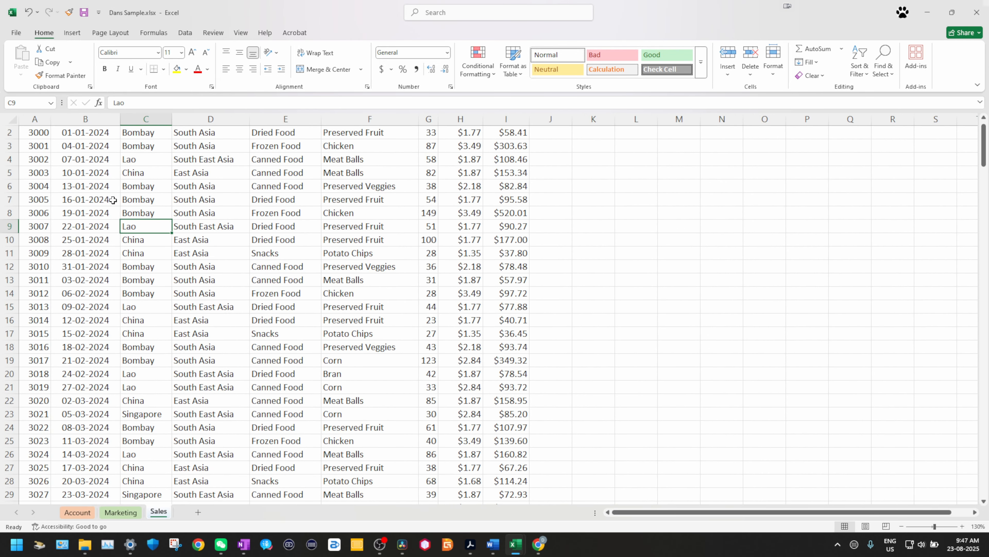
{"action": "key", "text": "Right"}
{"action": "key", "text": "Right"}
{"action": "key", "text": "Right"}
{"action": "key", "text": "Right"}
{"action": "key", "text": "Right"}
{"action": "key", "text": "Right"}
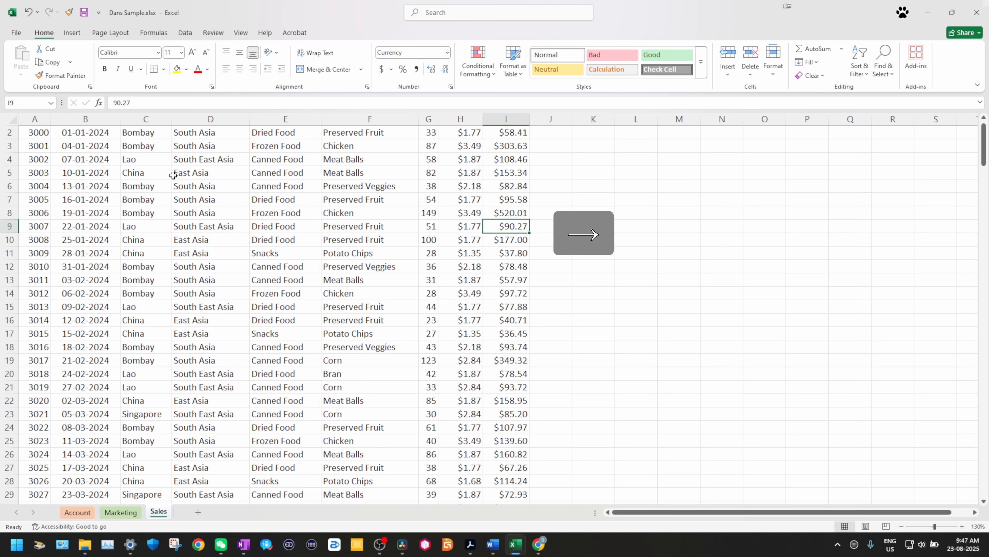
{"action": "key", "text": "Left"}
{"action": "key", "text": "Left"}
{"action": "key", "text": "Left"}
{"action": "key", "text": "Left"}
{"action": "key", "text": "Left"}
{"action": "key", "text": "Left"}
{"action": "key", "text": "Up"}
{"action": "key", "text": "Up"}
{"action": "key", "text": "Up"}
{"action": "key", "text": "Up"}
{"action": "key", "text": "Up"}
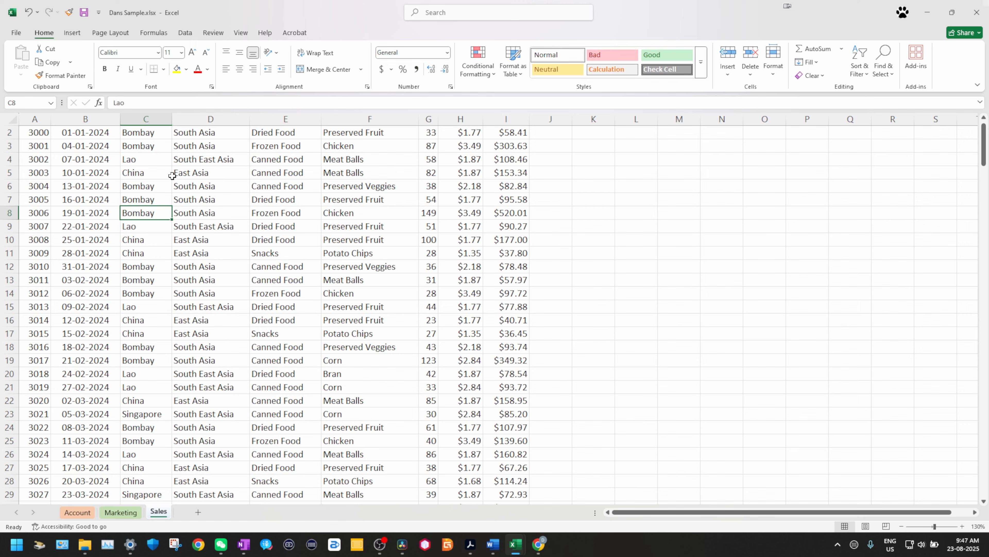
{"action": "key", "text": "Down"}
{"action": "key", "text": "Return"}
{"action": "key", "text": "Return"}
{"action": "key", "text": "Return"}
{"action": "key", "text": "Return"}
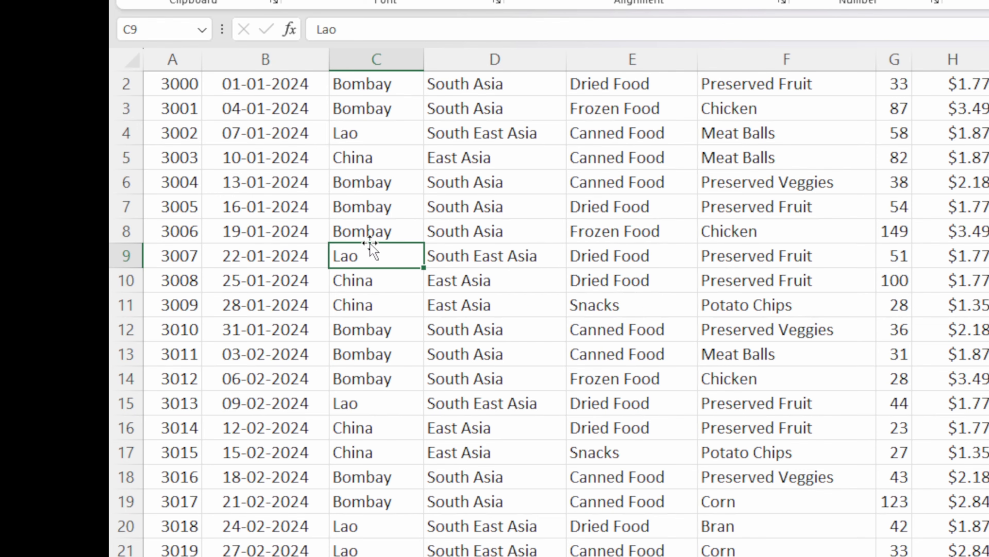
{"action": "key", "text": "Return"}
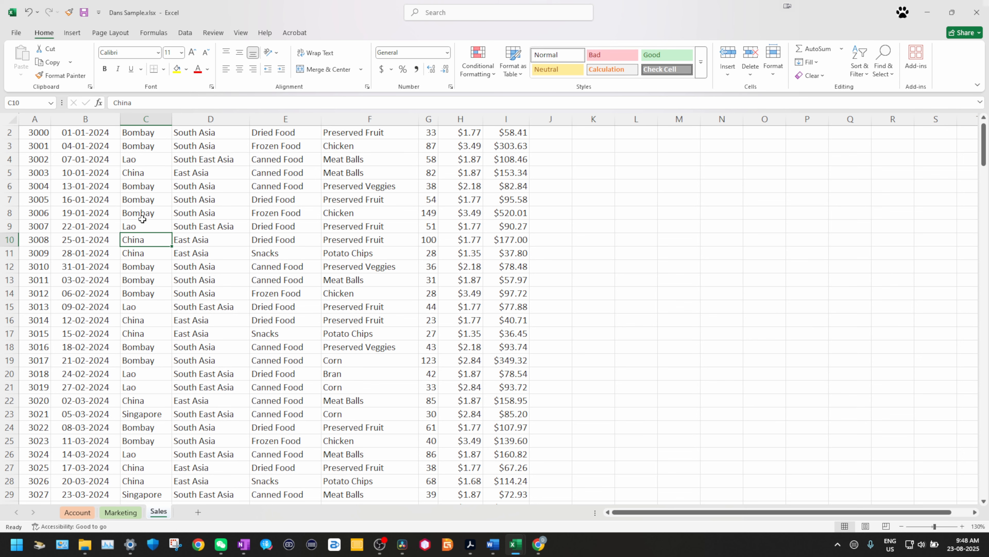
{"action": "scroll", "coordinate": [142, 219], "scroll_direction": "up", "scroll_amount": 1}
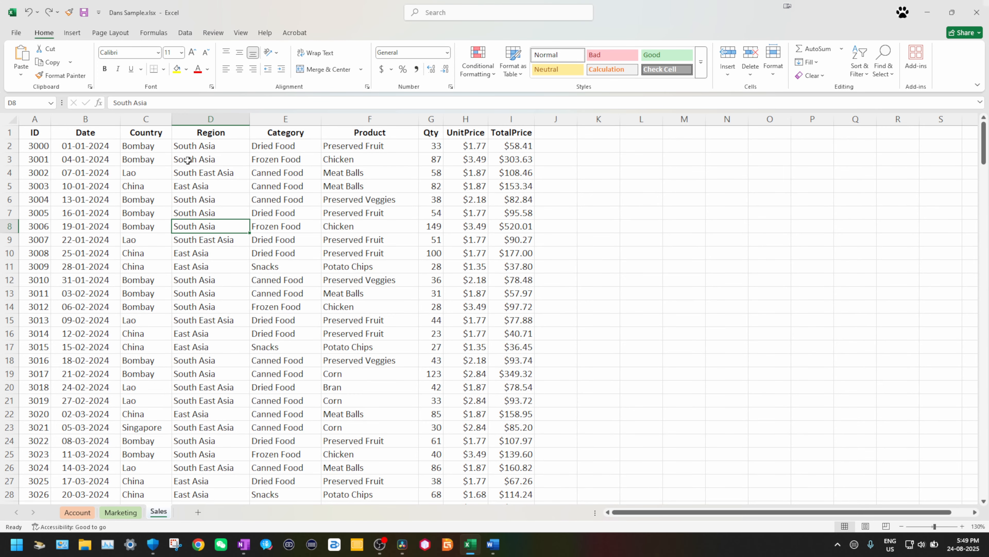
Step: Apply the Text number format to the Region, Category and Product cells D2:F11
{"action": "left_click", "coordinate": [183, 147]}
{"action": "left_click_drag", "start_coordinate": [184, 144], "coordinate": [355, 270]}
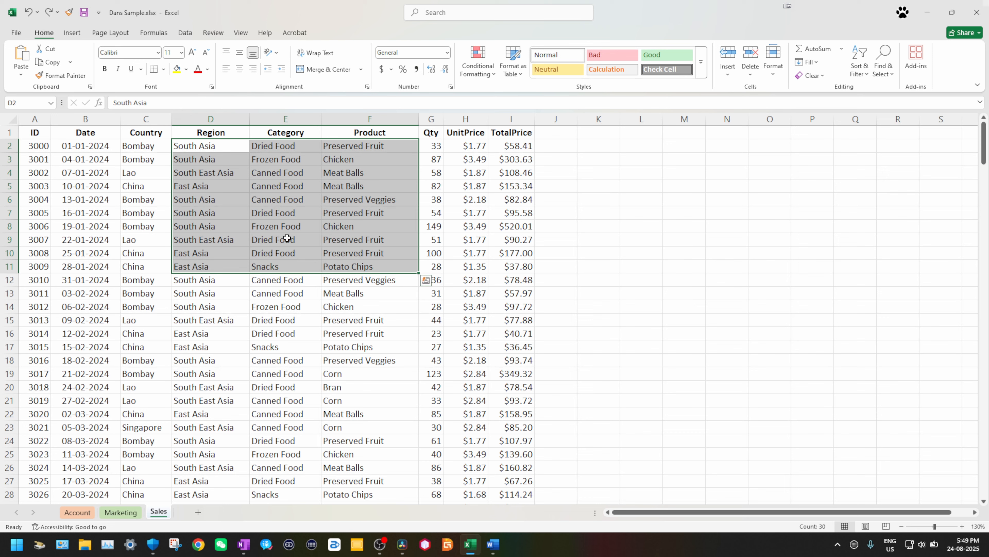
{"action": "right_click", "coordinate": [269, 215]}
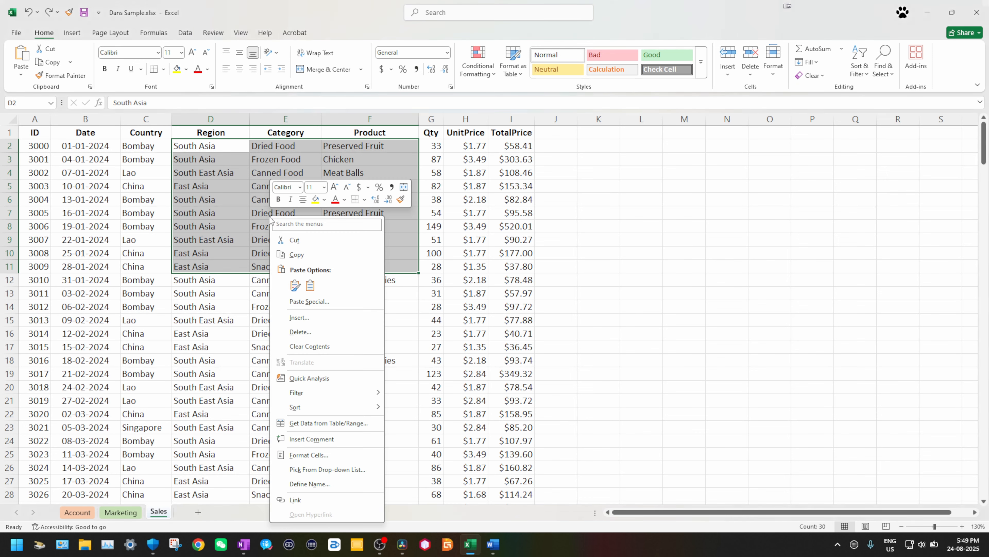
{"action": "left_click", "coordinate": [325, 455]}
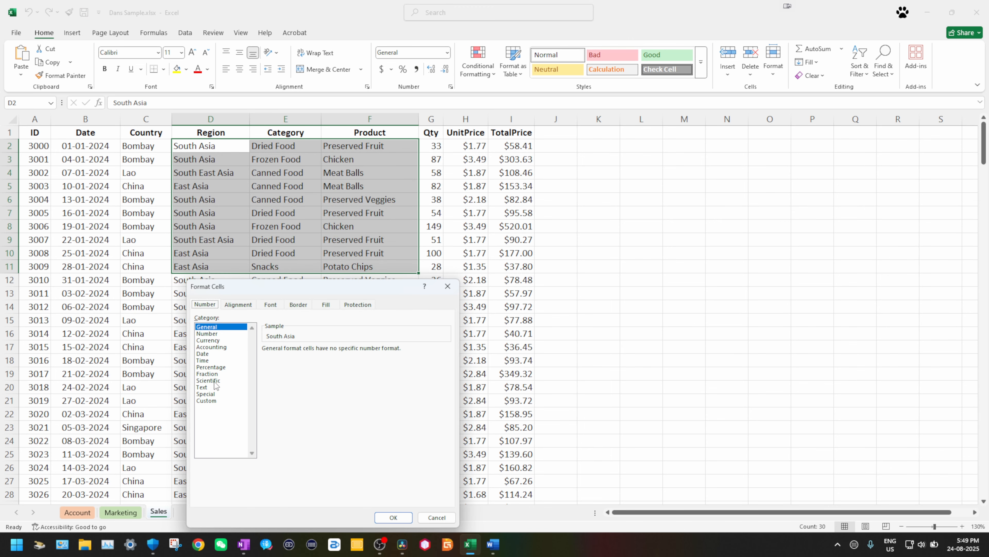
{"action": "left_click", "coordinate": [206, 387]}
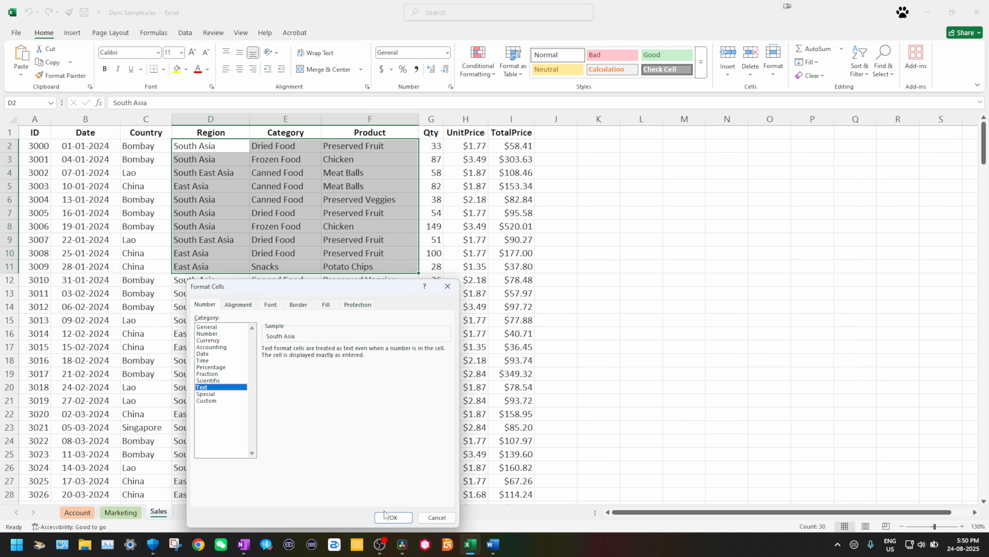
{"action": "left_click", "coordinate": [392, 517]}
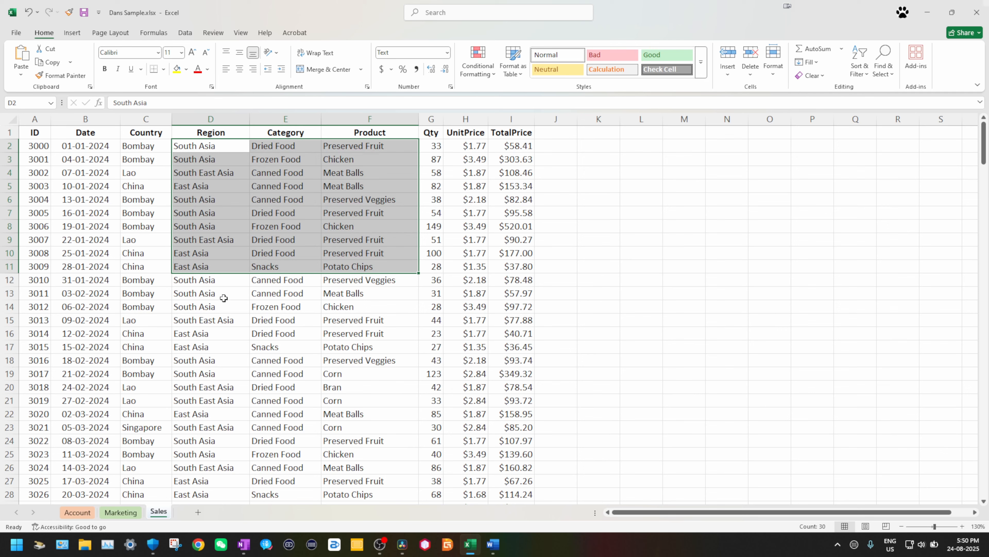
{"action": "left_click", "coordinate": [224, 298]}
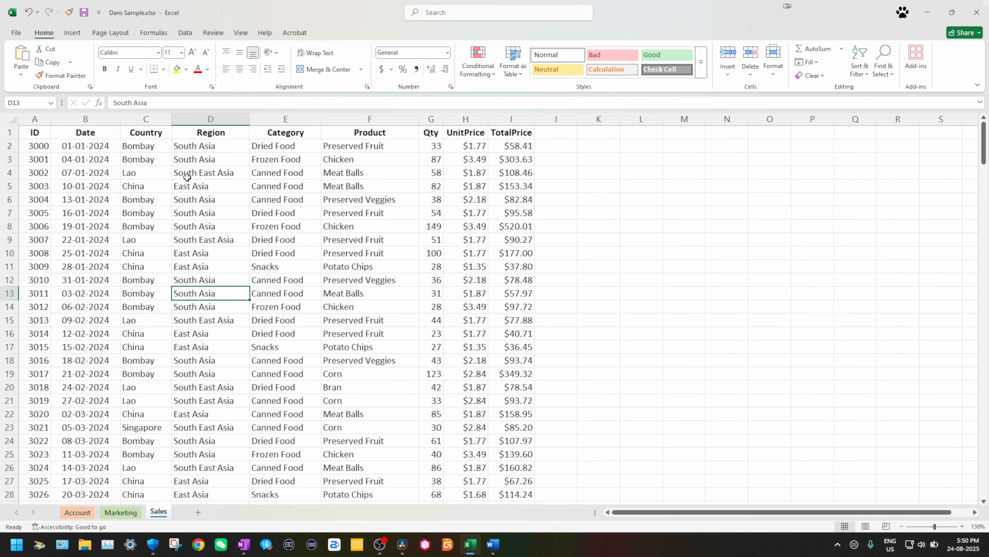
Step: Reselect D2:F12 and check the Special and Text format categories in Format Cells
{"action": "left_click_drag", "start_coordinate": [183, 150], "coordinate": [355, 282]}
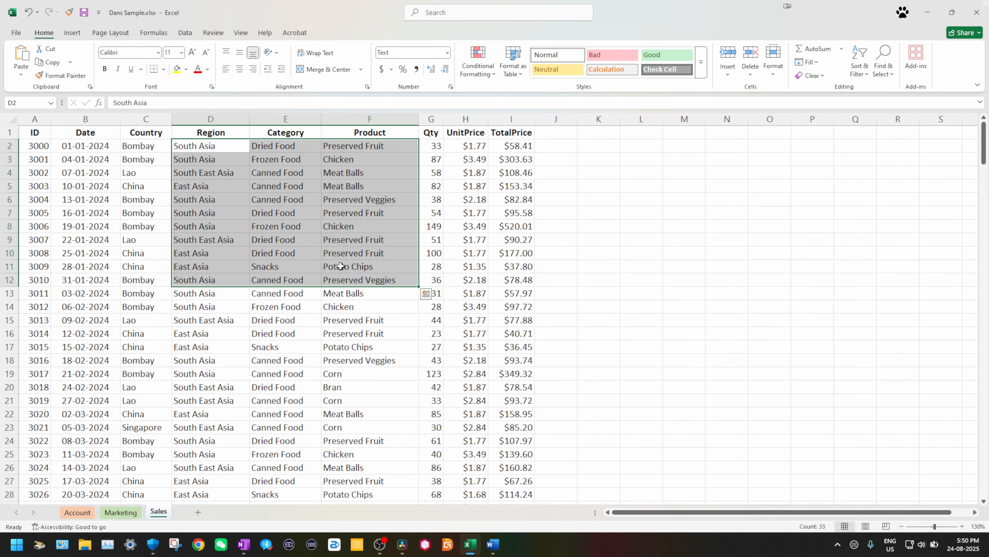
{"action": "key", "text": "ctrl+1"}
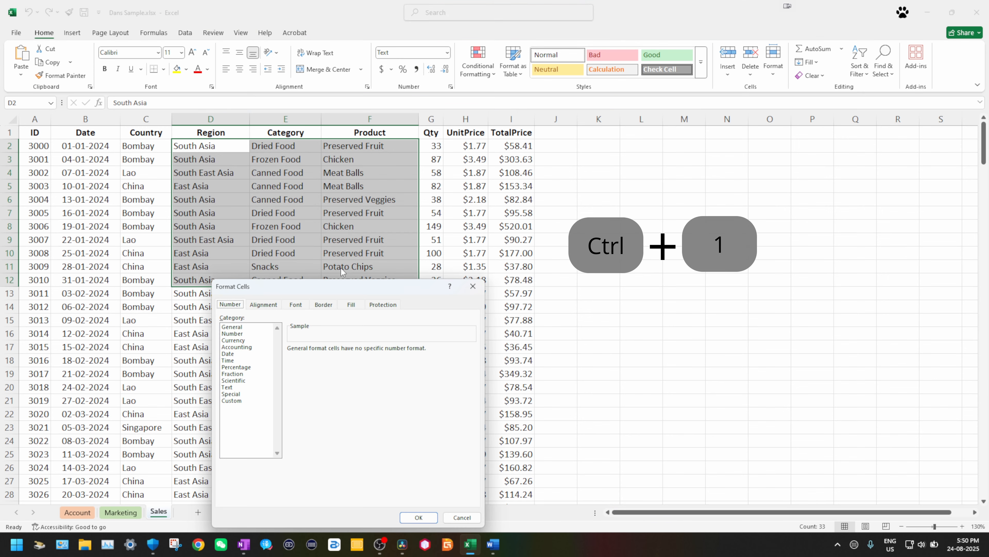
{"action": "left_click", "coordinate": [237, 394]}
{"action": "left_click", "coordinate": [236, 388]}
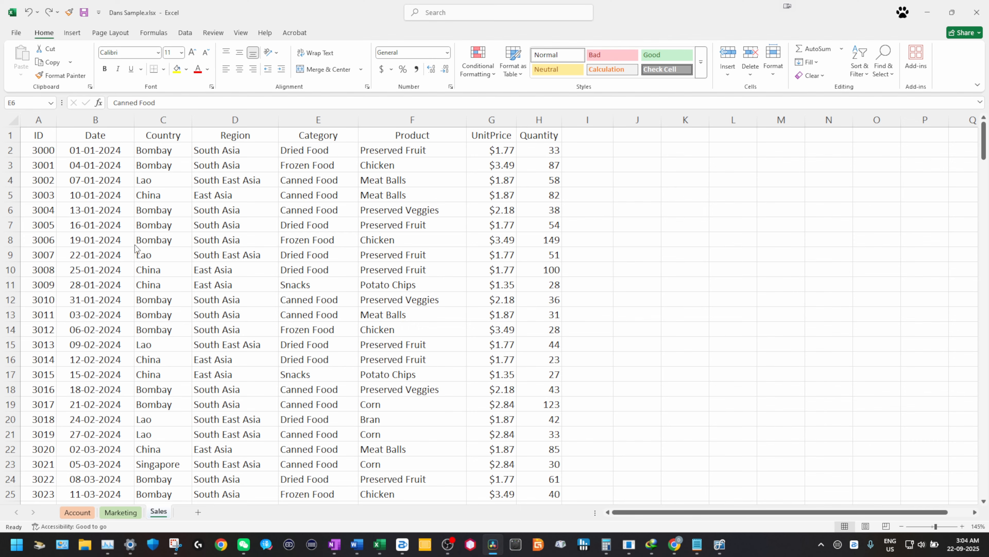
Step: Convert the Sales data to a table with headers and bring up the Format as Table gallery
{"action": "key", "text": "ctrl+t"}
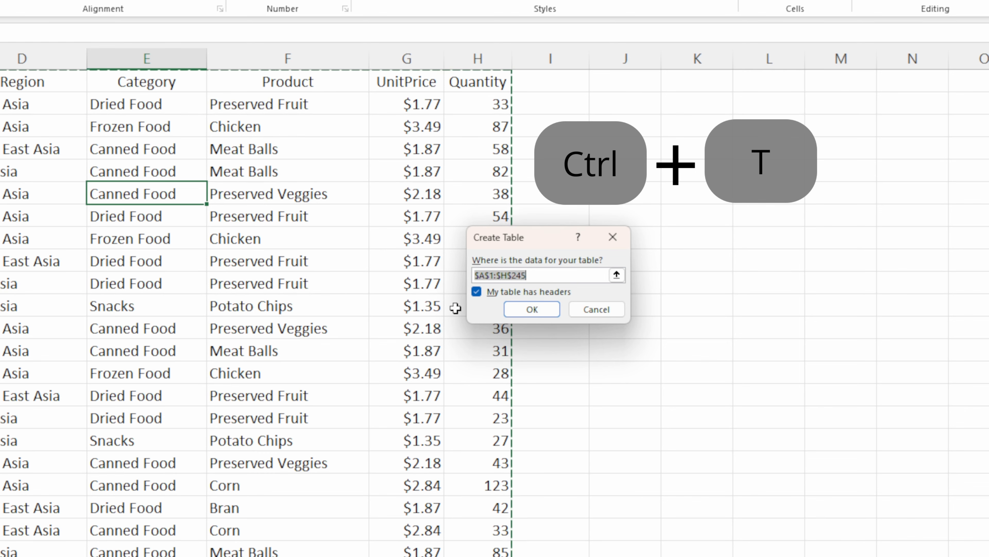
{"action": "left_click", "coordinate": [524, 312]}
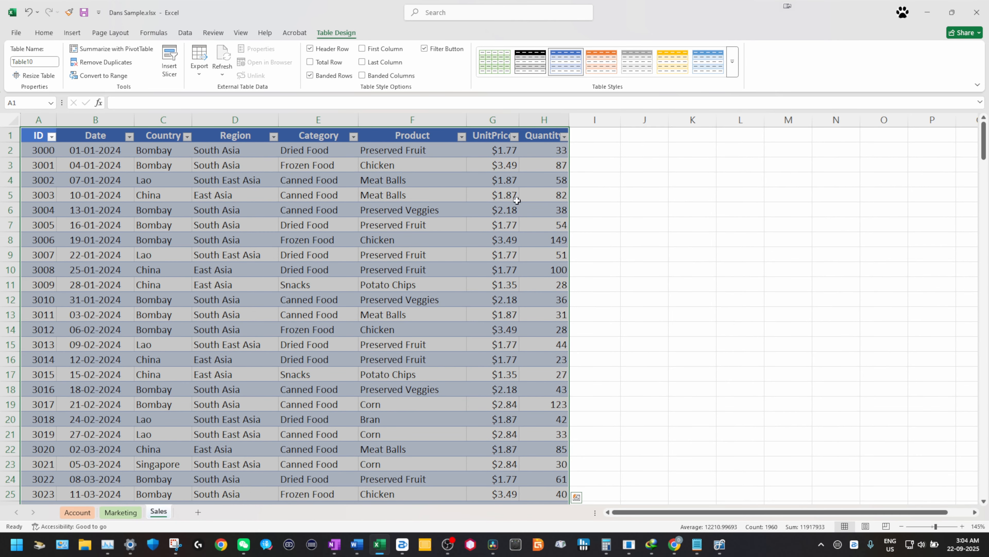
{"action": "left_click", "coordinate": [733, 66]}
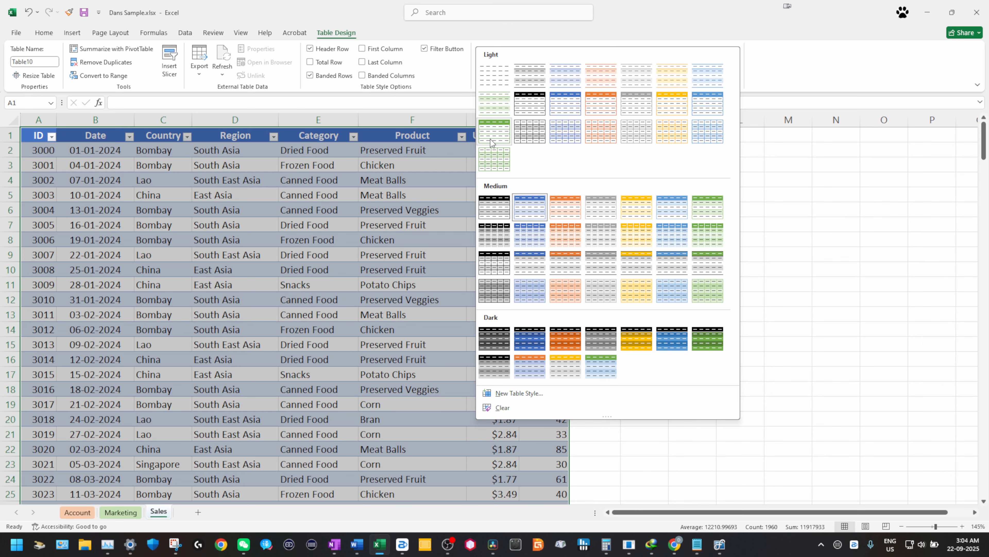
{"action": "key", "text": "Escape"}
{"action": "left_click", "coordinate": [198, 224]}
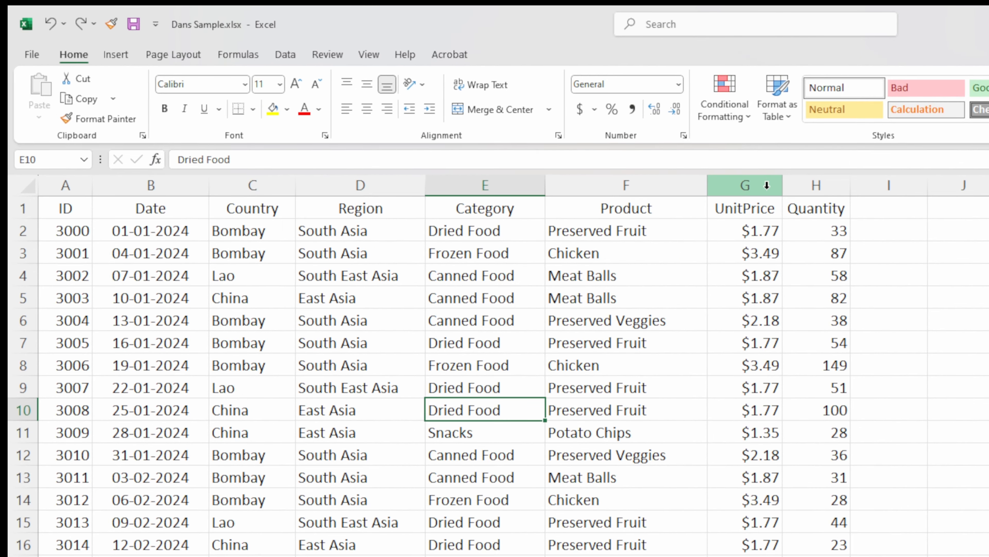
{"action": "left_click", "coordinate": [777, 114]}
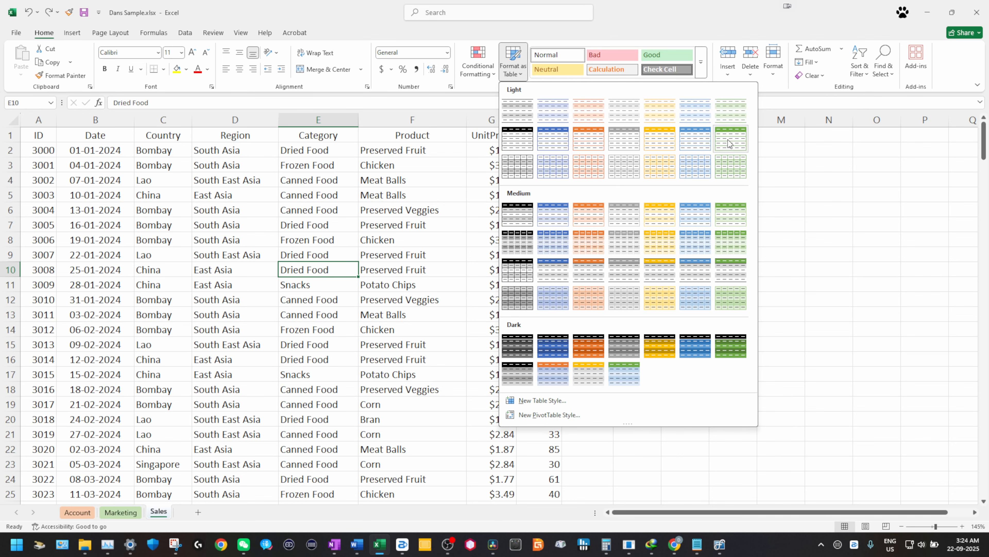
Step: Apply the light green table style with headers and autofit every column
{"action": "left_click", "coordinate": [750, 142]}
{"action": "left_click", "coordinate": [575, 287]}
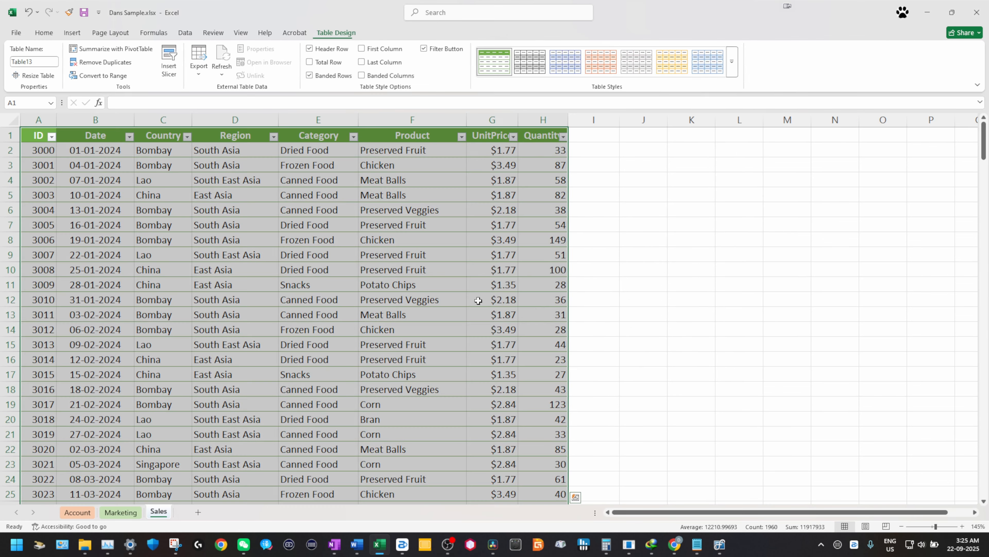
{"action": "left_click", "coordinate": [333, 287]}
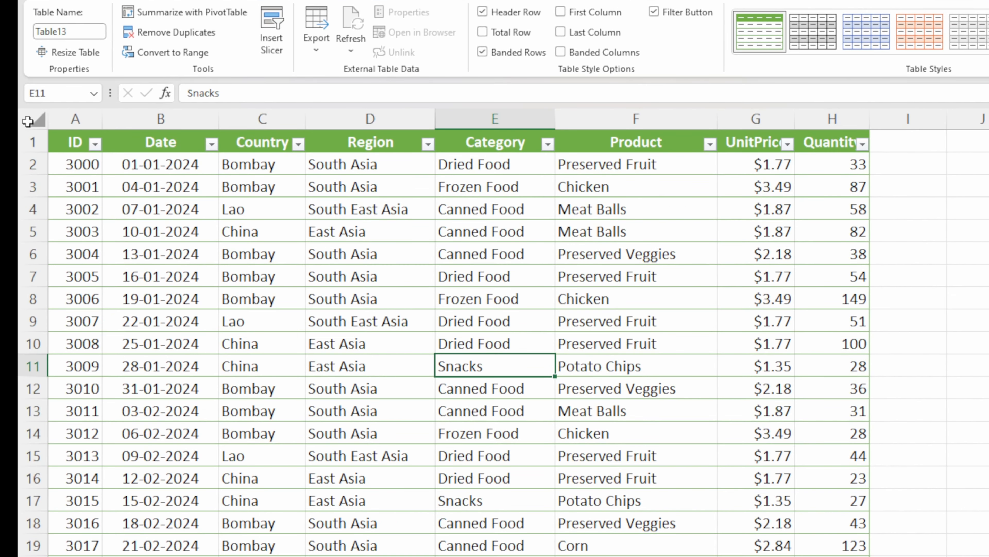
{"action": "left_click", "coordinate": [27, 114]}
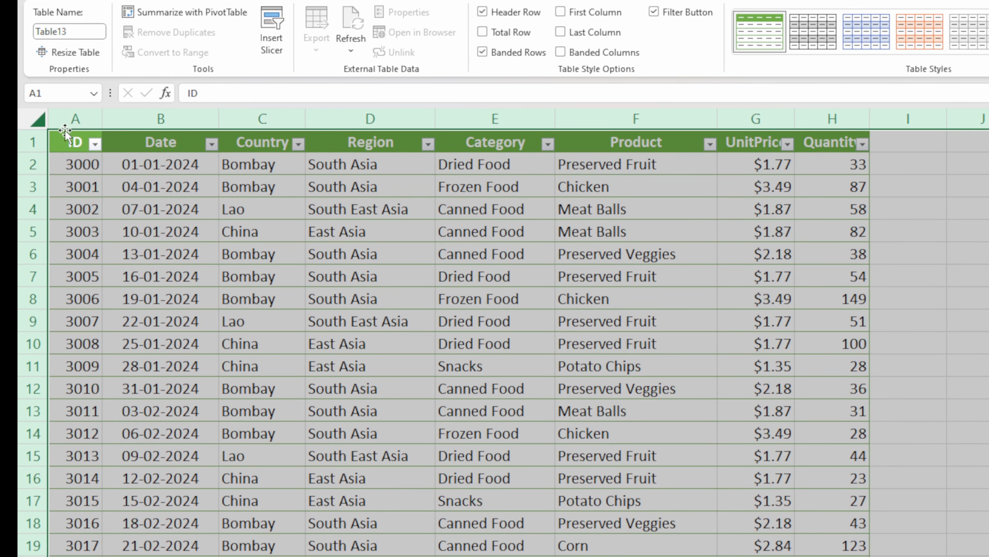
{"action": "double_click", "coordinate": [98, 118]}
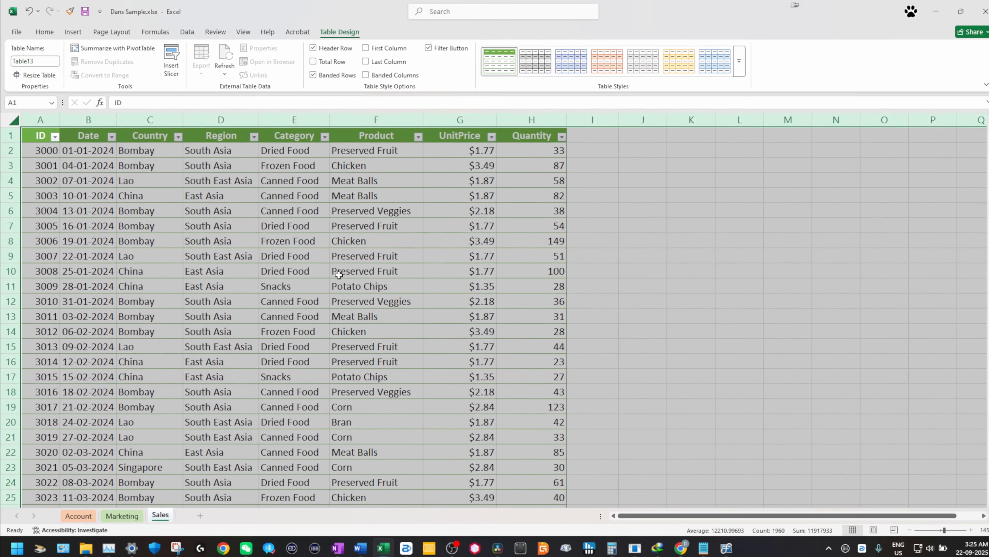
{"action": "left_click", "coordinate": [493, 338]}
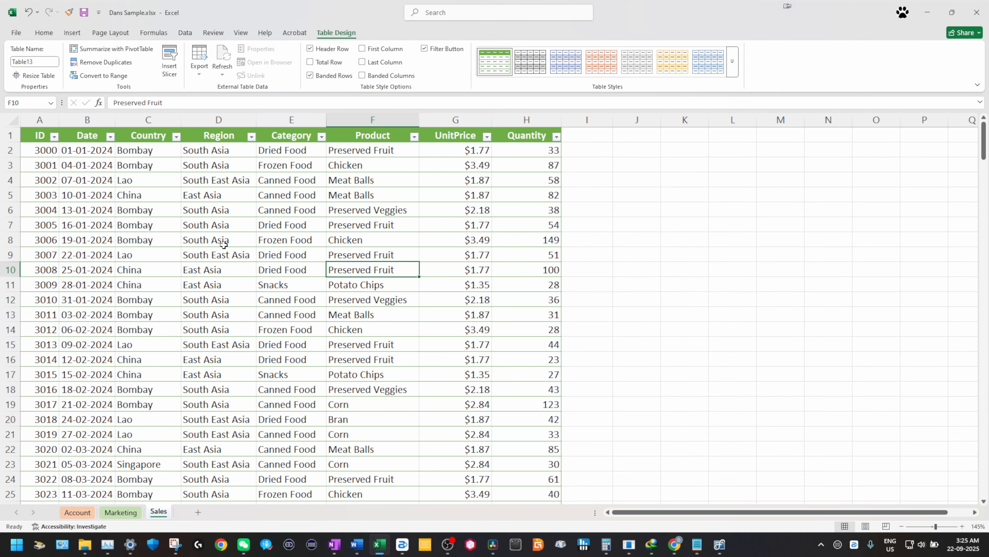
Step: Check the Date and Country header filter dropdowns
{"action": "left_click", "coordinate": [110, 138]}
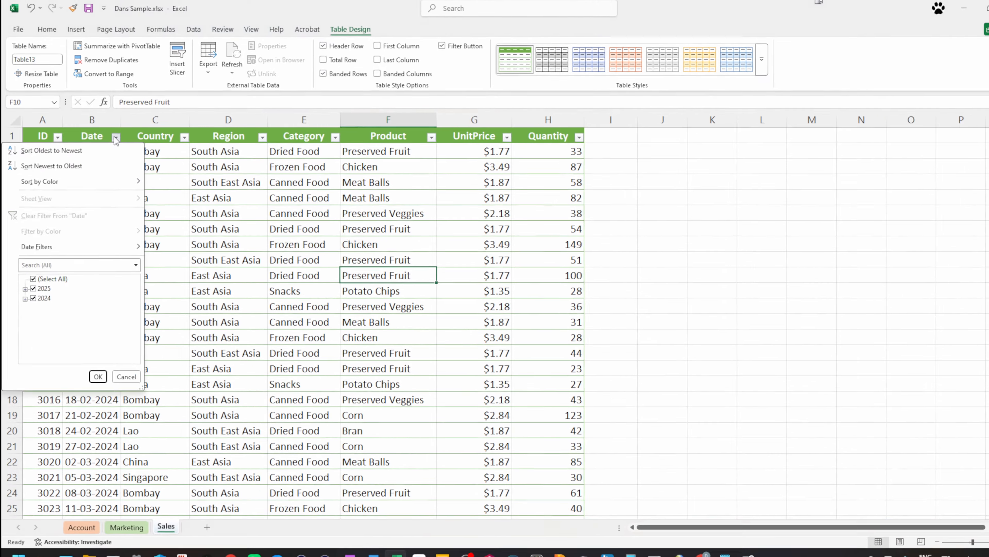
{"action": "left_click", "coordinate": [110, 137]}
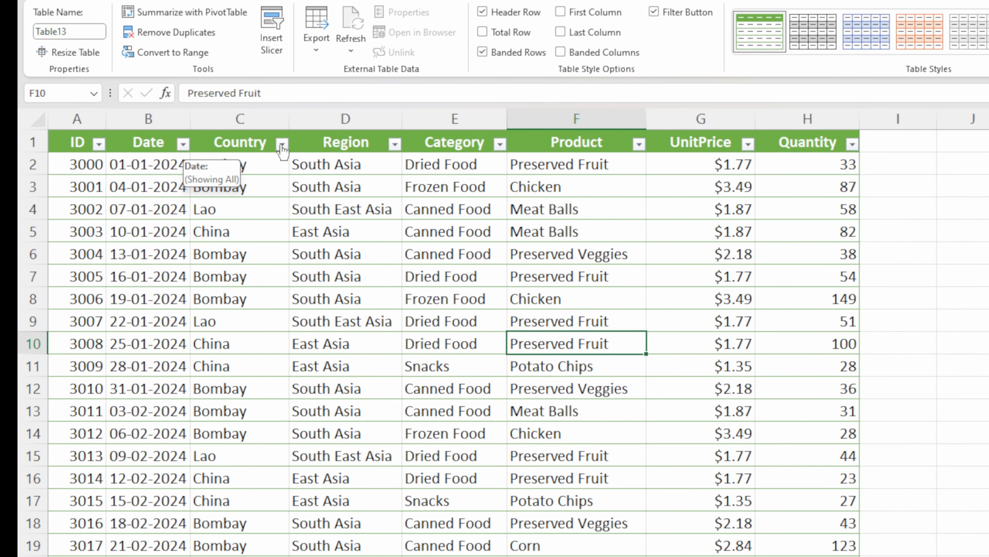
{"action": "left_click", "coordinate": [282, 145]}
{"action": "left_click", "coordinate": [282, 144]}
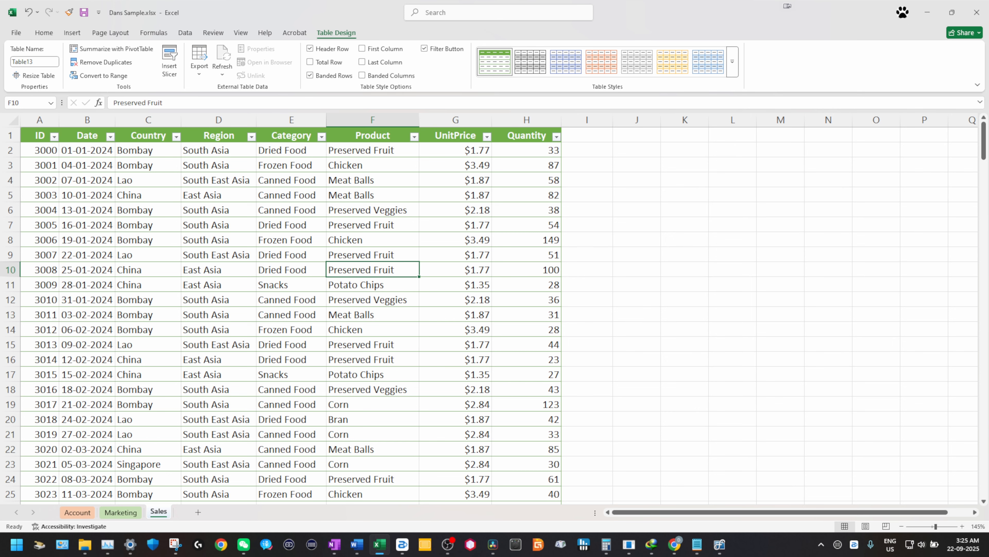
Step: Start a new row with ID 3244, date 31-12-2024 and country Singapore
{"action": "left_click", "coordinate": [42, 462]}
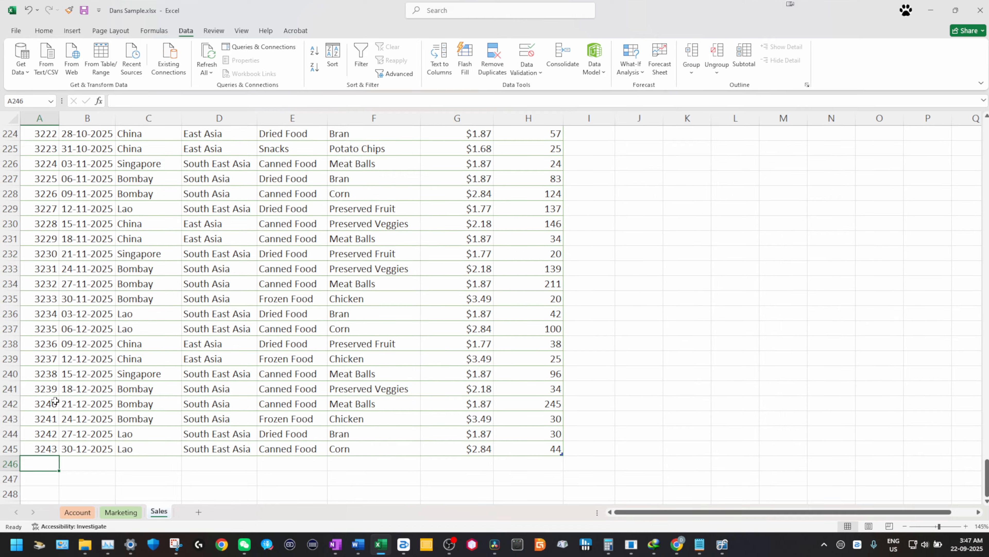
{"action": "type", "text": "3"}
{"action": "type", "text": "244"}
{"action": "key", "text": "Tab"}
{"action": "type", "text": "3"}
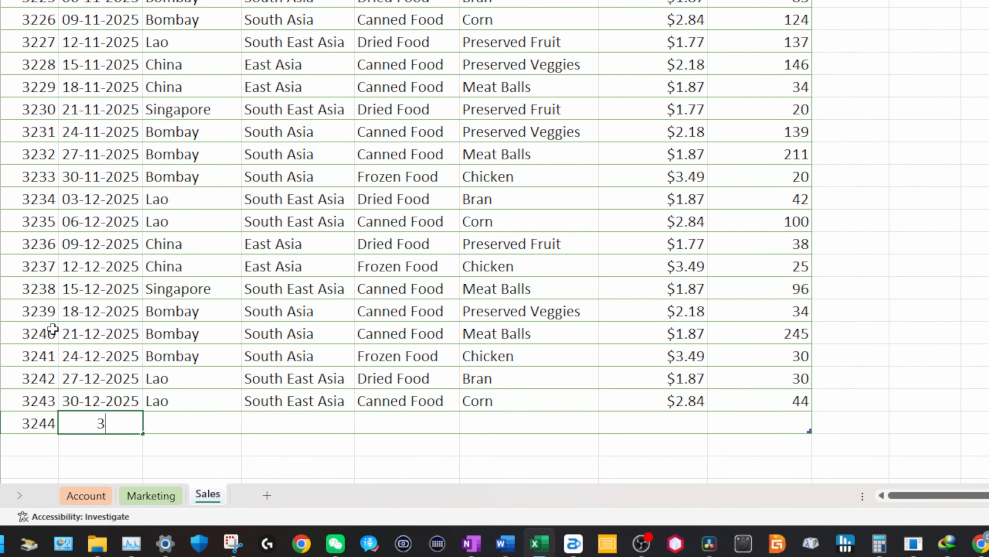
{"action": "type", "text": "1-12-2024"}
{"action": "key", "text": "Tab"}
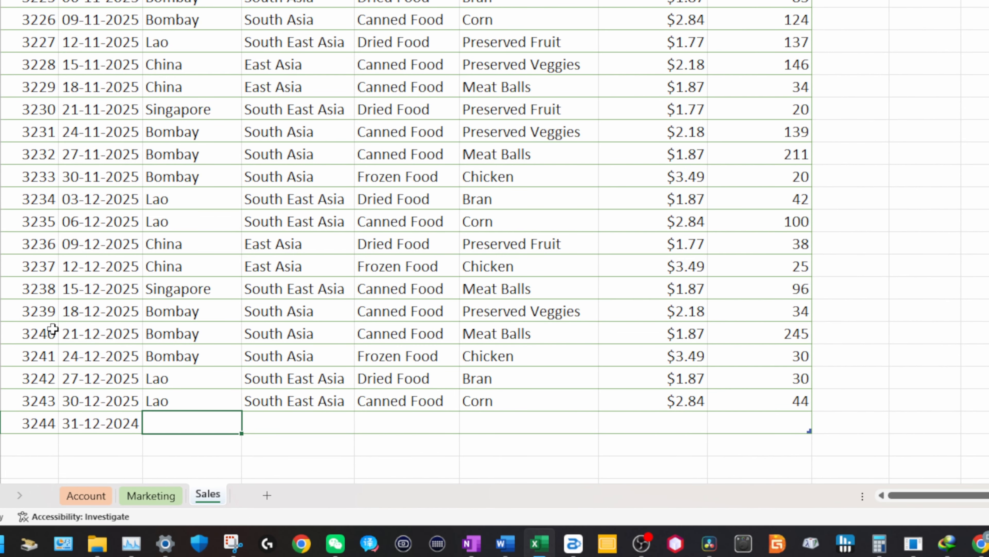
{"action": "type", "text": "Singapore"}
{"action": "key", "text": "Tab"}
Step: Complete the record with South East Asia, Canned Food, Sardines and unit price 3
{"action": "type", "text": "South East Asia"}
{"action": "key", "text": "Tab"}
{"action": "type", "text": "Canned Food"}
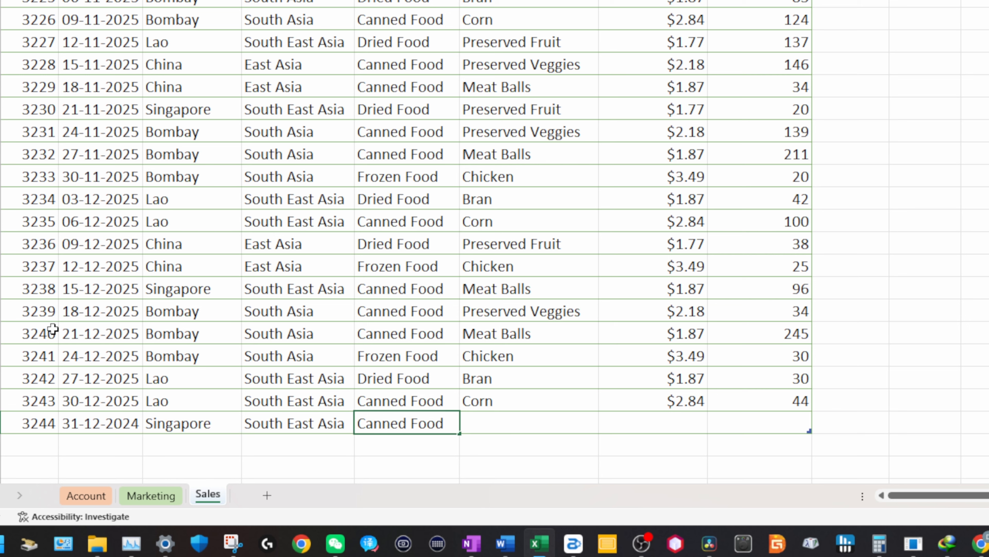
{"action": "key", "text": "Tab"}
{"action": "type", "text": "Sardines"}
{"action": "key", "text": "Tab"}
{"action": "type", "text": "3"}
{"action": "key", "text": "Tab"}
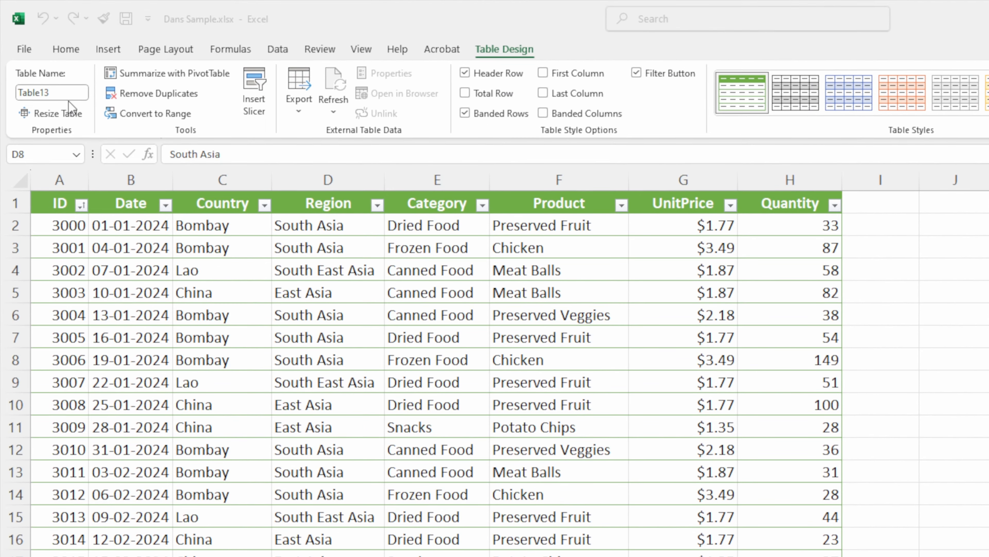
Step: Rename the table from Table13 to 'Product'
{"action": "left_click", "coordinate": [67, 95]}
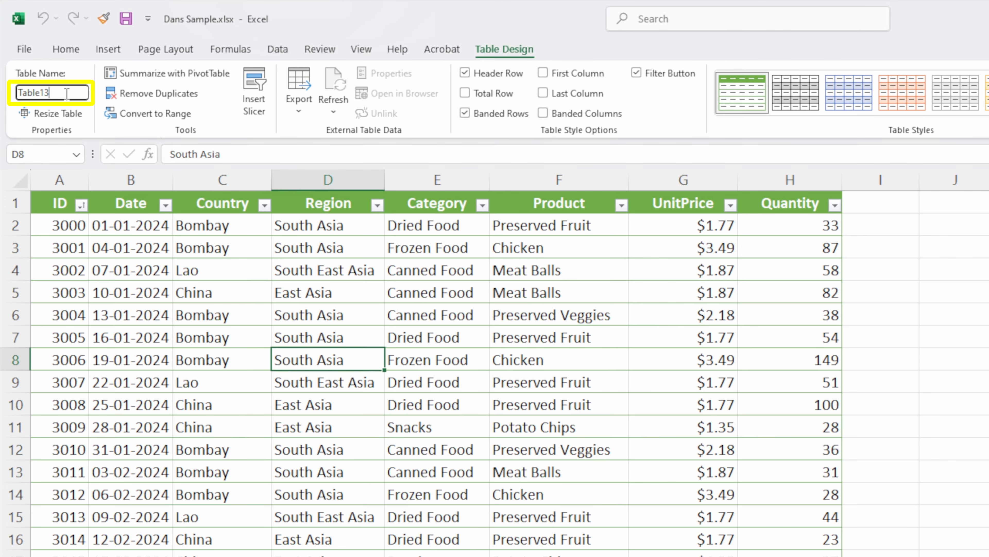
{"action": "type", "text": "Produc"}
{"action": "type", "text": "t"}
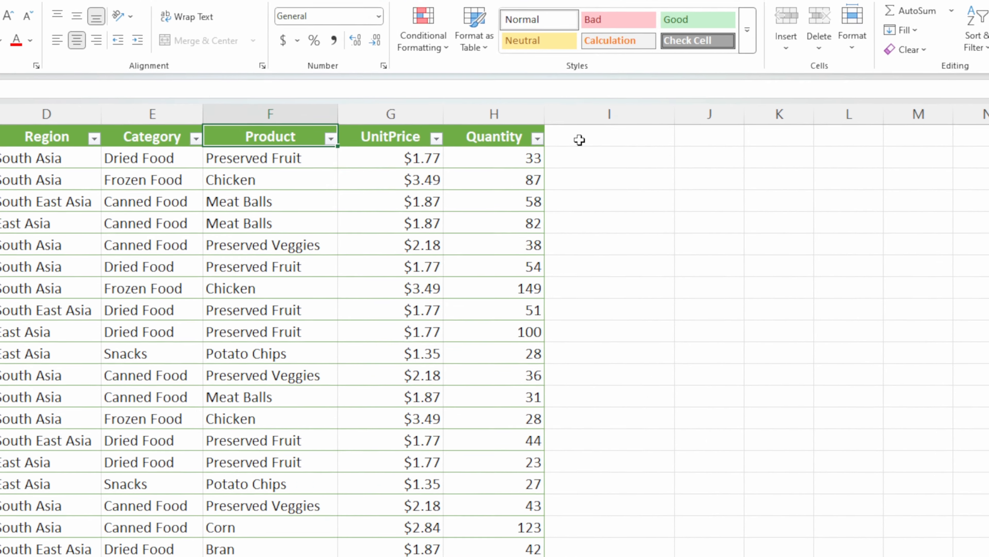
{"action": "left_click", "coordinate": [580, 140]}
{"action": "type", "text": "Total"}
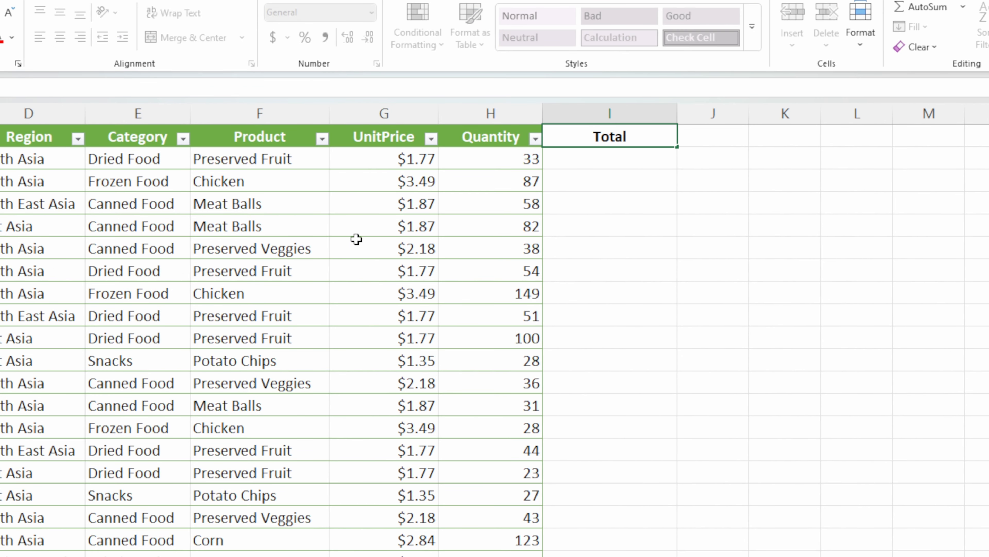
{"action": "type", "text": " Price"}
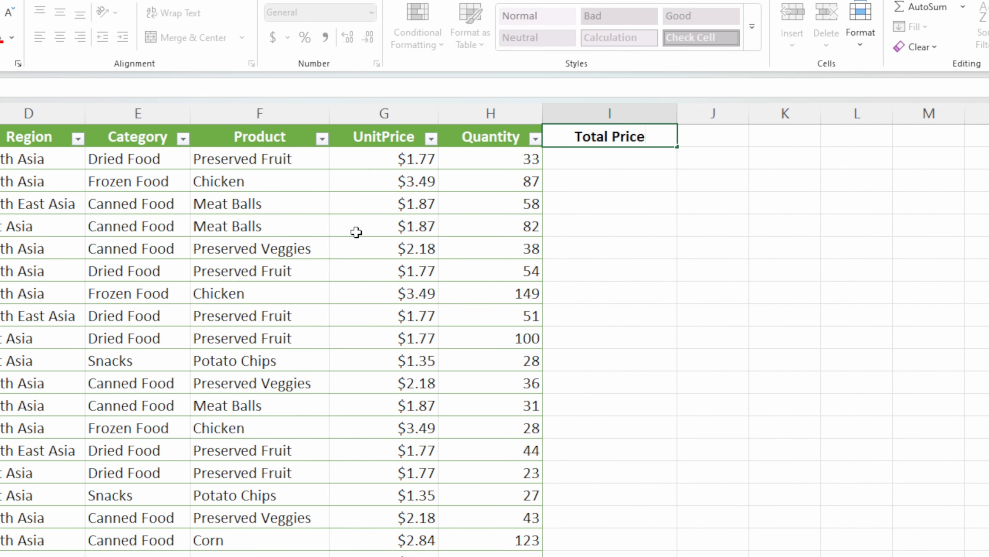
{"action": "key", "text": "Return"}
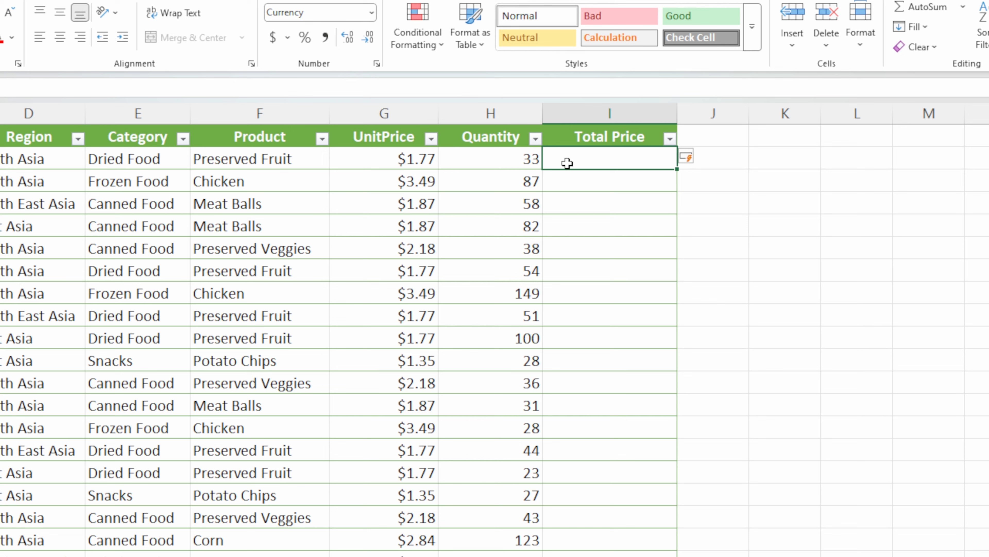
{"action": "type", "text": "="}
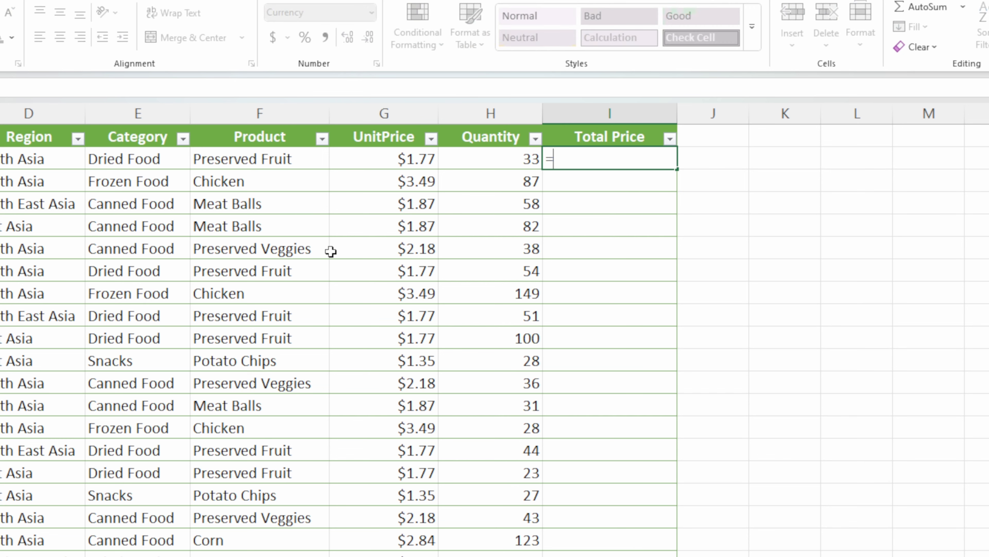
{"action": "left_click", "coordinate": [384, 158]}
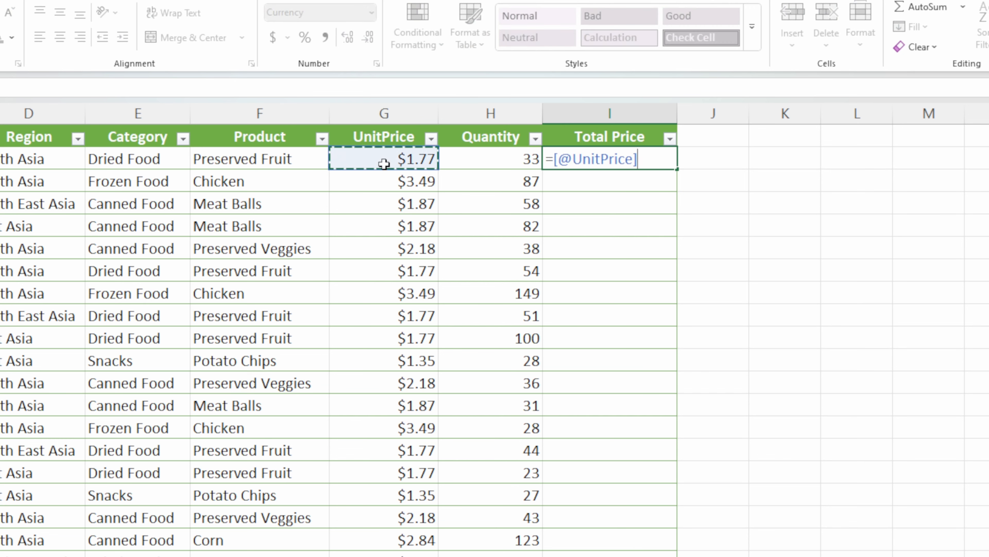
{"action": "type", "text": "*"}
{"action": "left_click", "coordinate": [496, 165]}
{"action": "key", "text": "Return"}
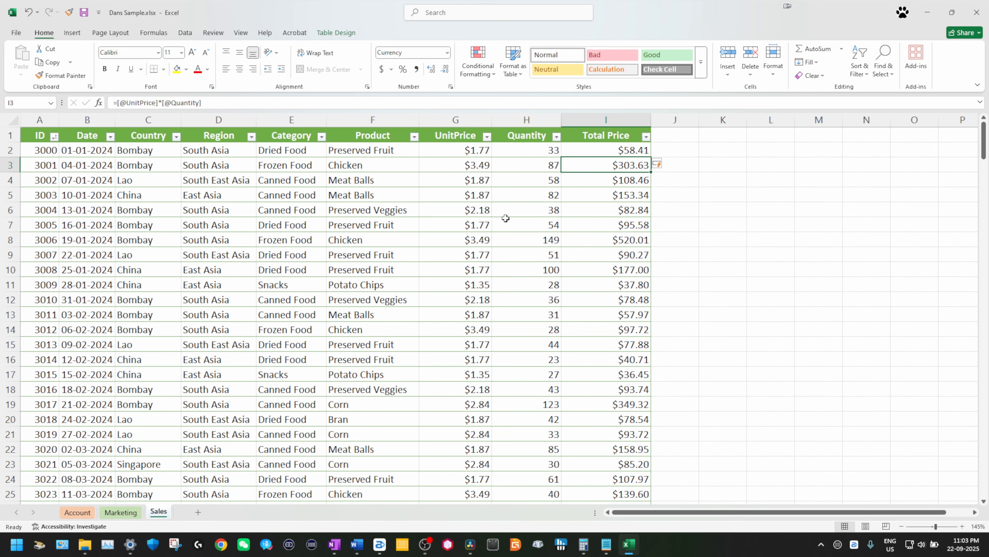
{"action": "key", "text": "Down"}
{"action": "key", "text": "Down"}
{"action": "key", "text": "Down"}
{"action": "key", "text": "Down"}
{"action": "key", "text": "Down"}
{"action": "key", "text": "Down"}
{"action": "key", "text": "Down"}
{"action": "key", "text": "Up"}
{"action": "key", "text": "Up"}
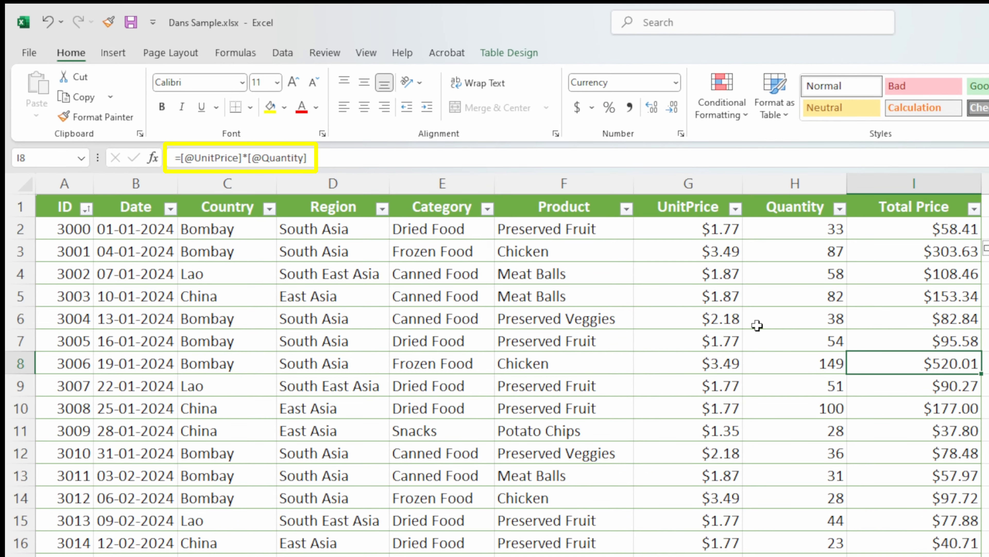
{"action": "key", "text": "Up"}
{"action": "key", "text": "Up"}
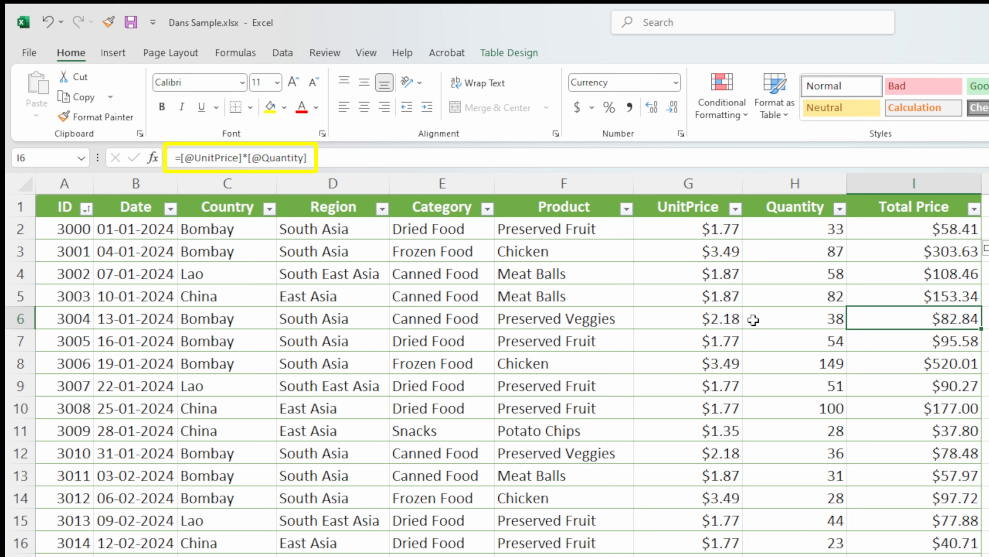
{"action": "key", "text": "Up"}
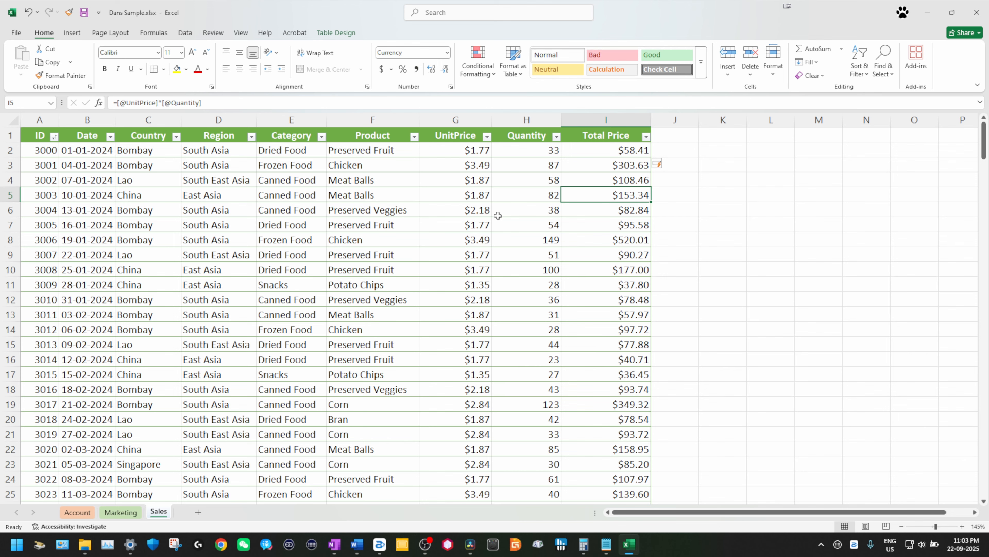
Step: Turn on the Total Row, setting Quantity's total to Max and UnitPrice's to Average
{"action": "key", "text": "ctrl+Down"}
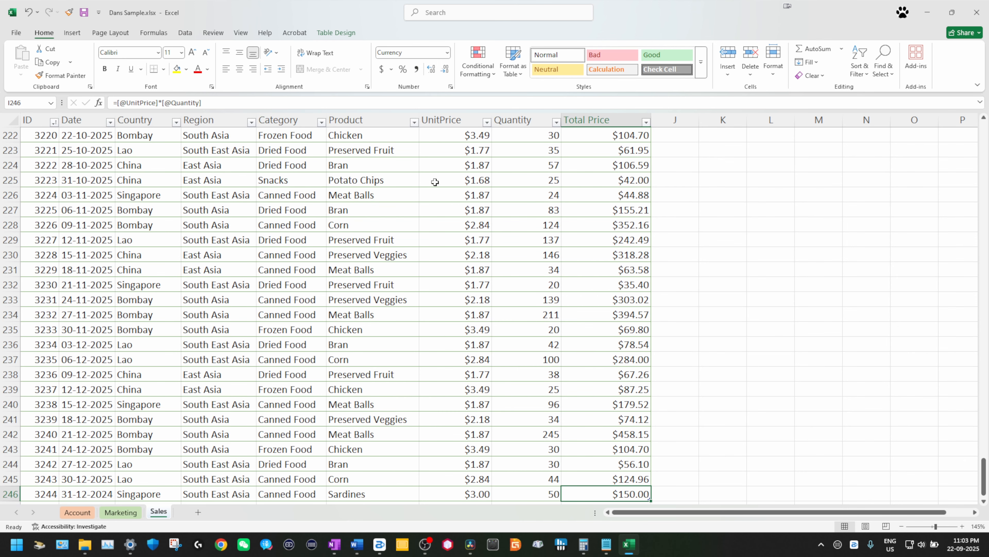
{"action": "left_click", "coordinate": [328, 34]}
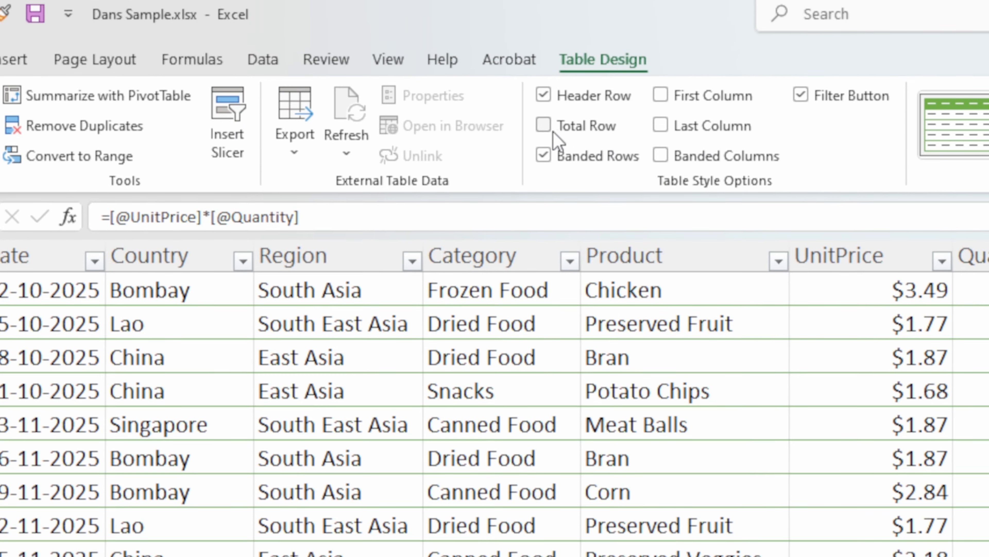
{"action": "left_click", "coordinate": [546, 129]}
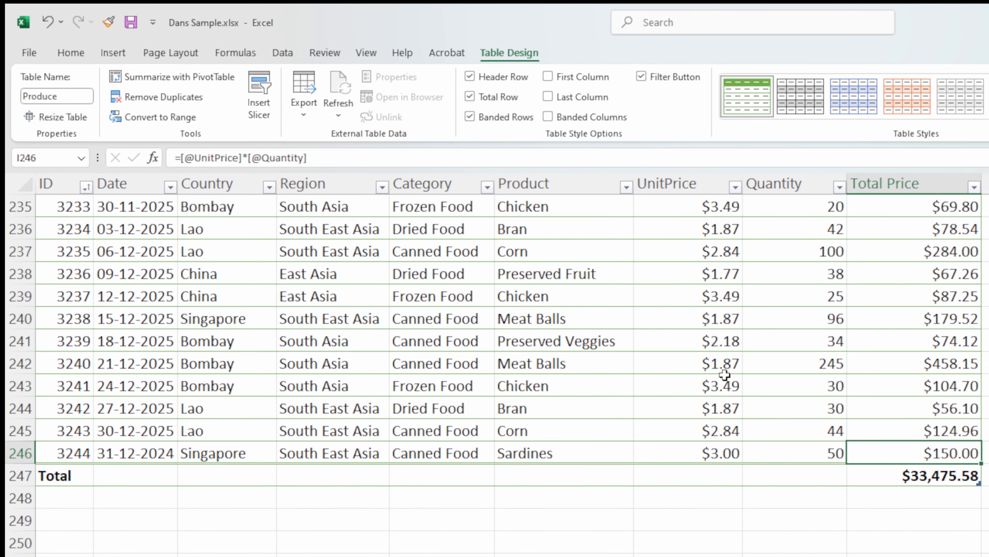
{"action": "left_click", "coordinate": [799, 474]}
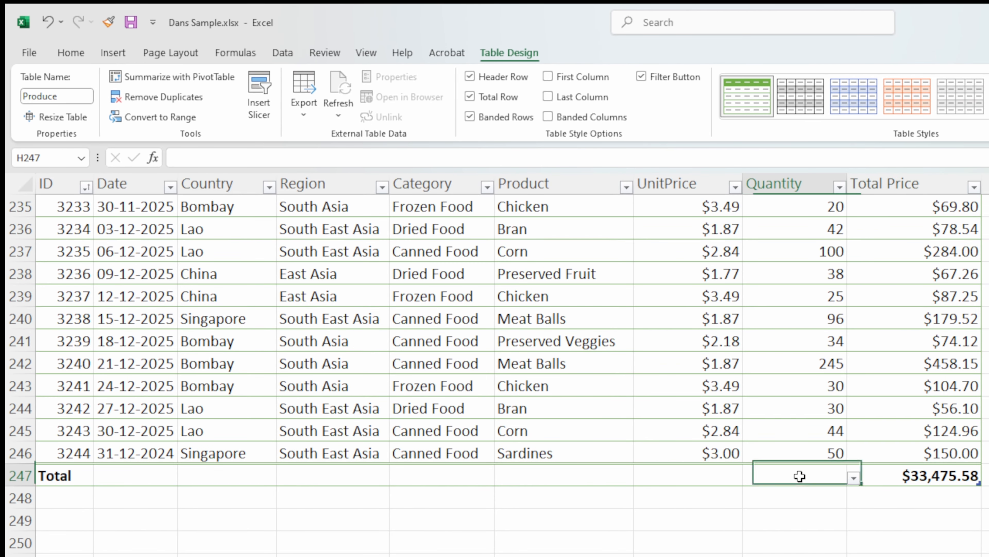
{"action": "left_click", "coordinate": [852, 478]}
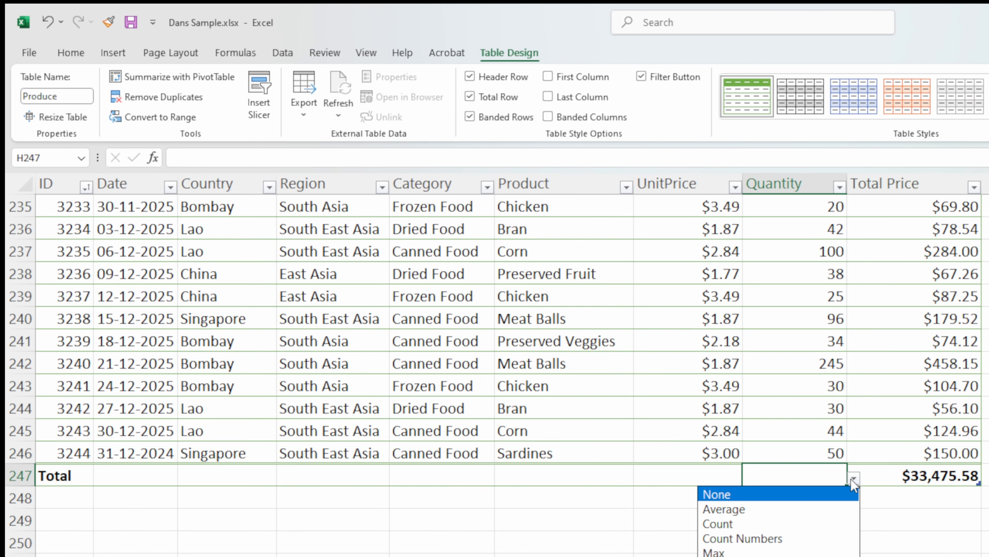
{"action": "left_click", "coordinate": [779, 550]}
{"action": "left_click", "coordinate": [702, 471]}
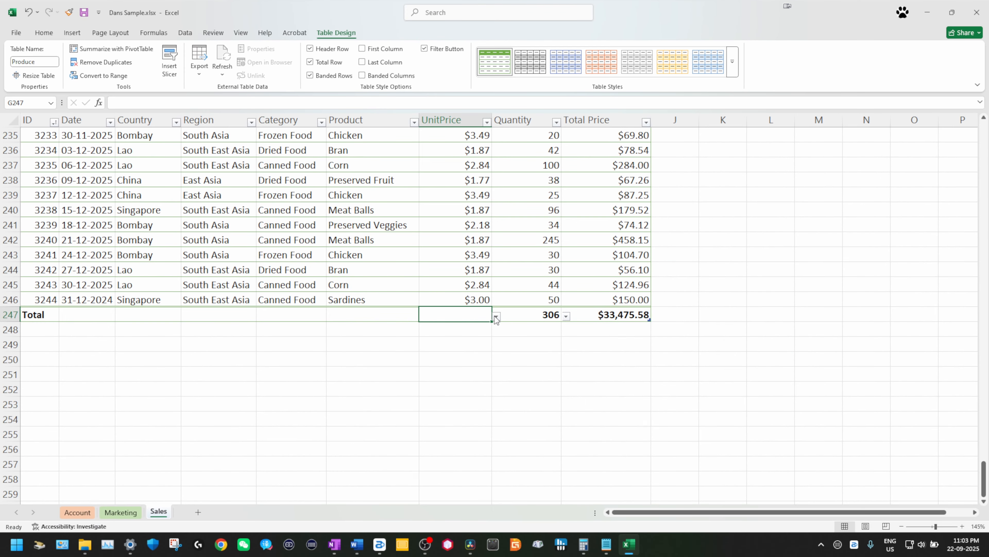
{"action": "left_click", "coordinate": [734, 469]}
{"action": "left_click", "coordinate": [468, 337]}
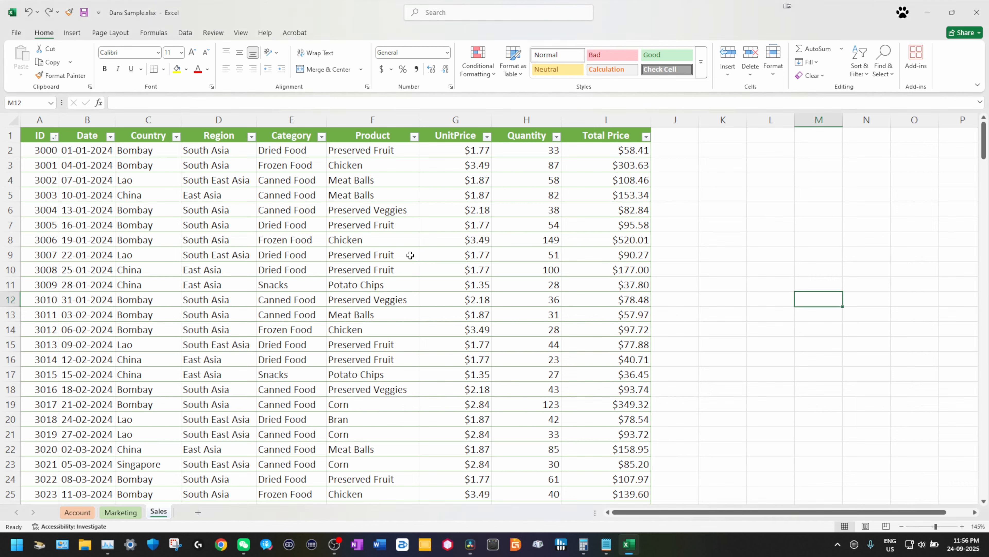
Step: Insert a Category slicer for the table
{"action": "left_click", "coordinate": [393, 256]}
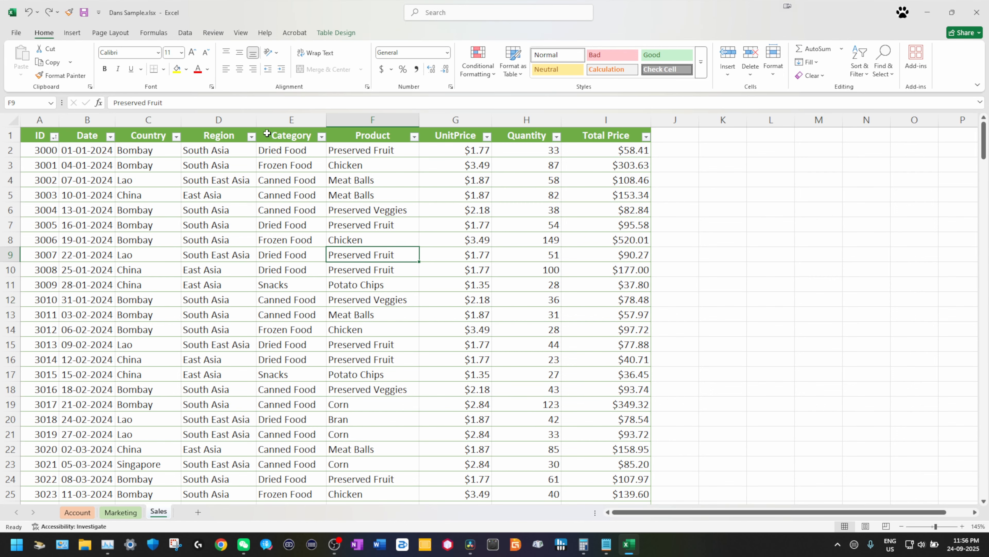
{"action": "left_click", "coordinate": [339, 35]}
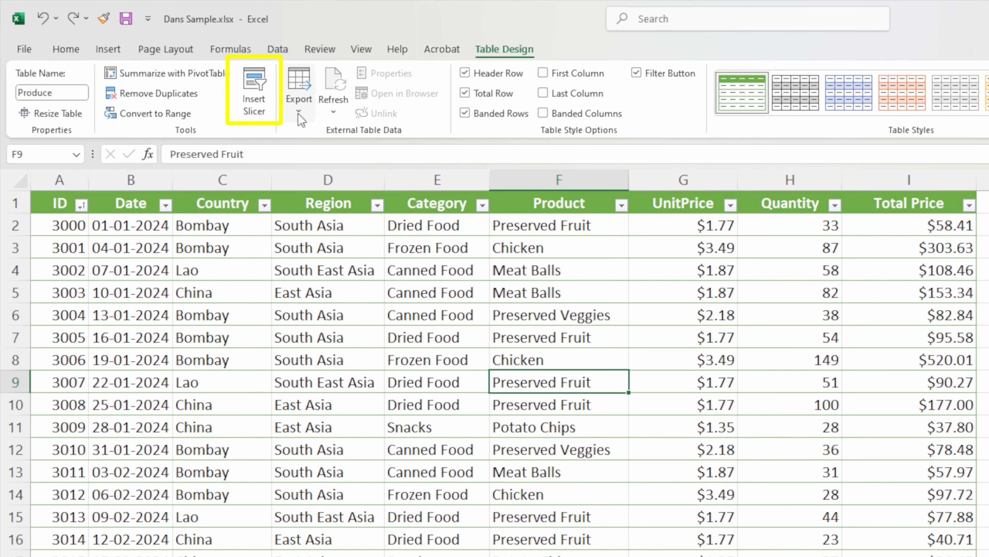
{"action": "left_click", "coordinate": [253, 103]}
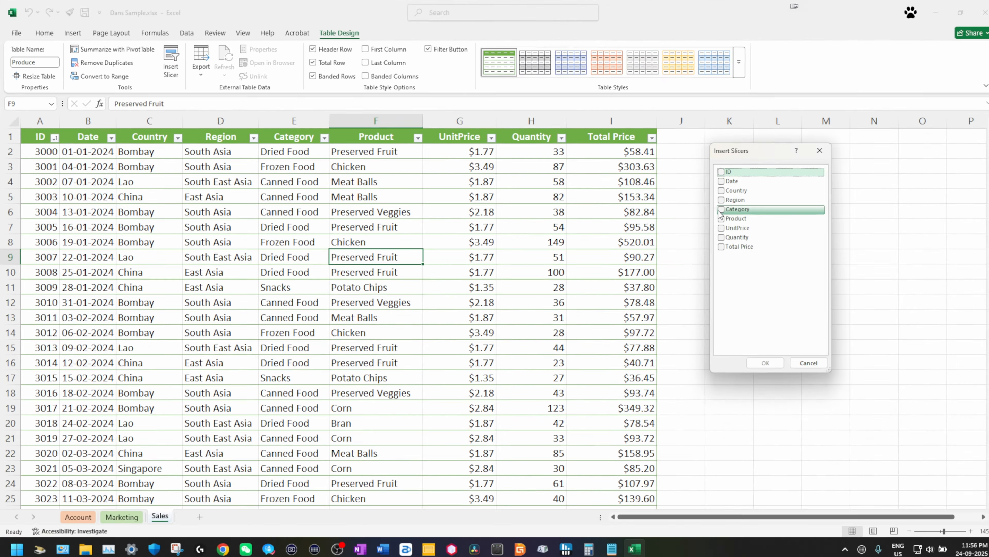
{"action": "left_click", "coordinate": [715, 207]}
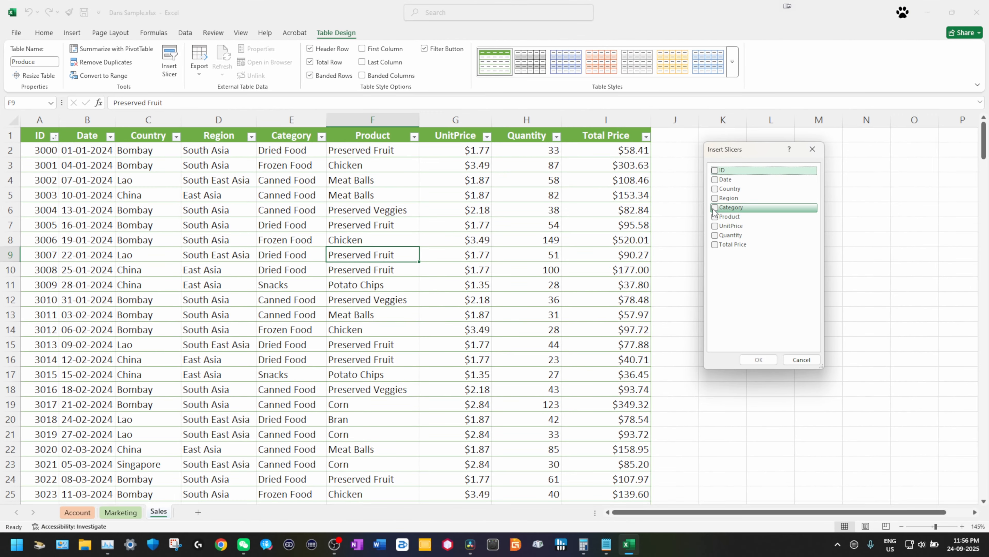
{"action": "left_click", "coordinate": [745, 363]}
Step: Filter by Canned Food, Dried Food, Frozen Food and Snacks, then clear the Category filter
{"action": "left_click", "coordinate": [710, 187]}
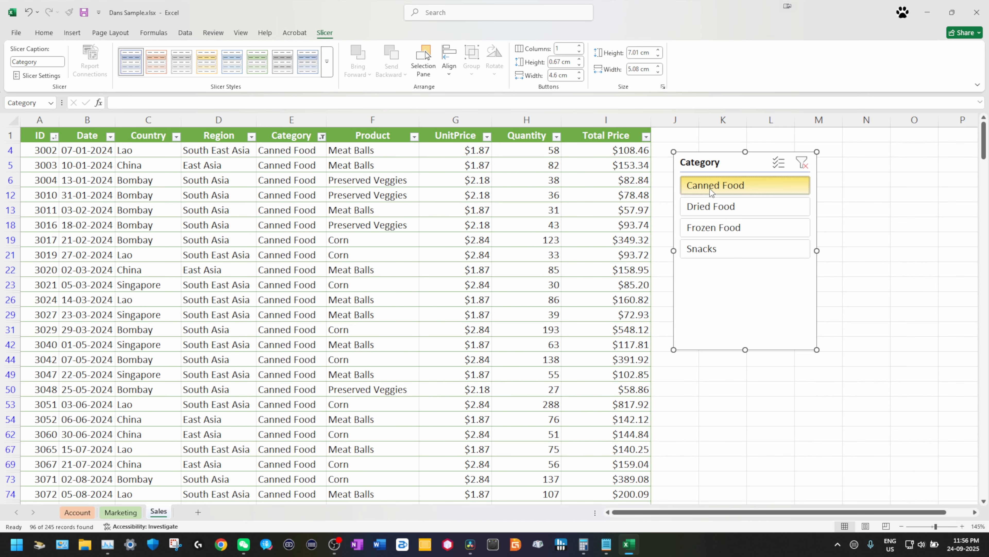
{"action": "left_click", "coordinate": [717, 206]}
{"action": "left_click", "coordinate": [718, 227]}
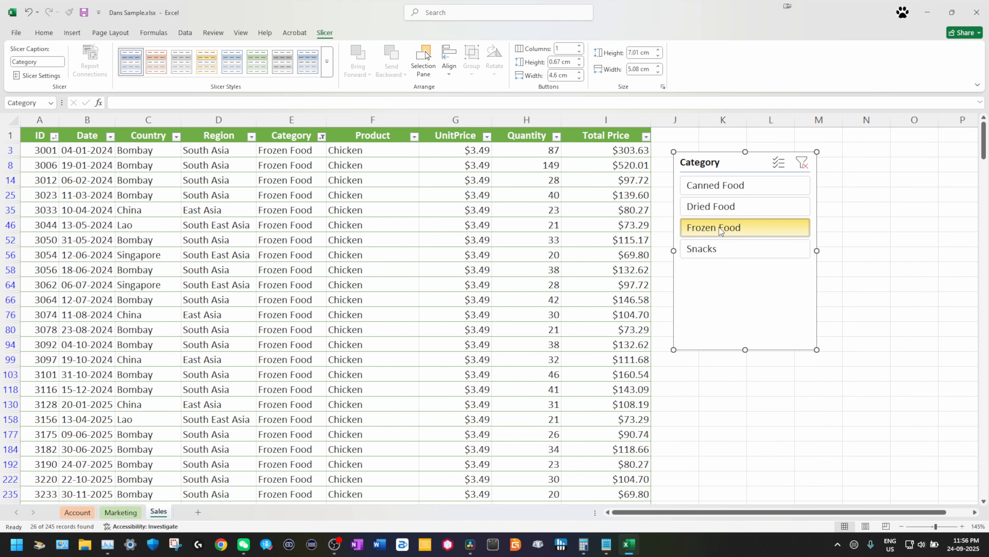
{"action": "left_click", "coordinate": [718, 248]}
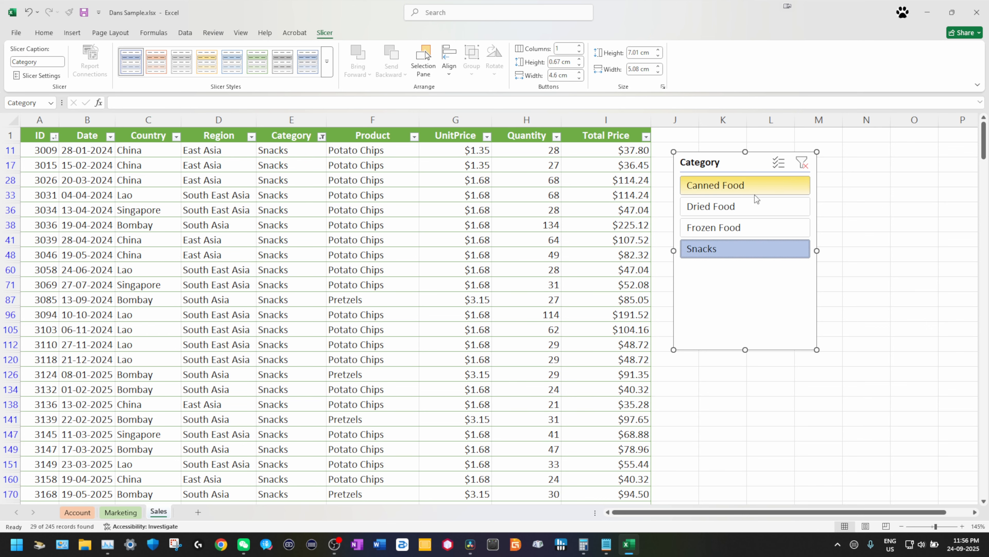
{"action": "left_click", "coordinate": [730, 187]}
{"action": "left_click", "coordinate": [801, 163]}
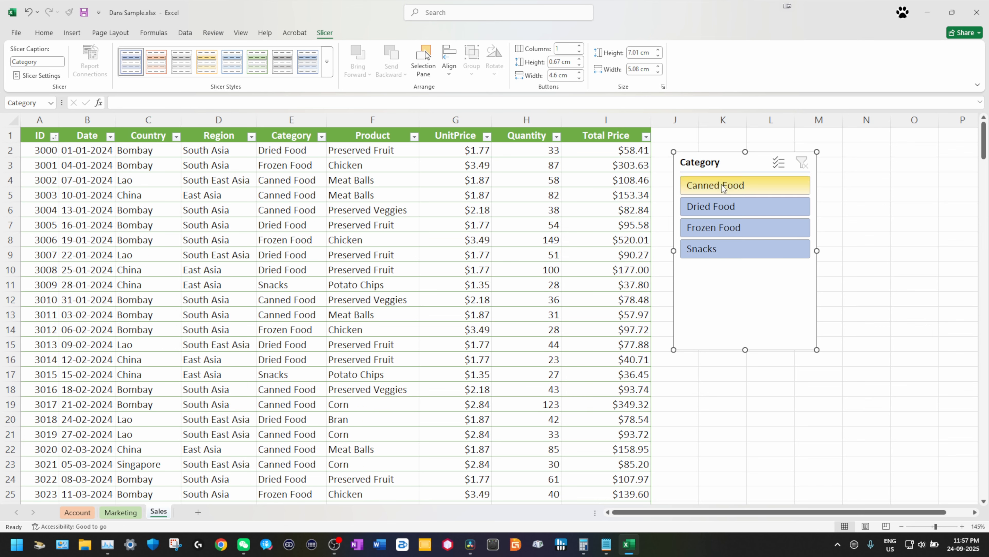
{"action": "left_click", "coordinate": [289, 239]}
Step: Insert Region and Product slicers and arrange them around the Category slicer
{"action": "left_click", "coordinate": [169, 63]}
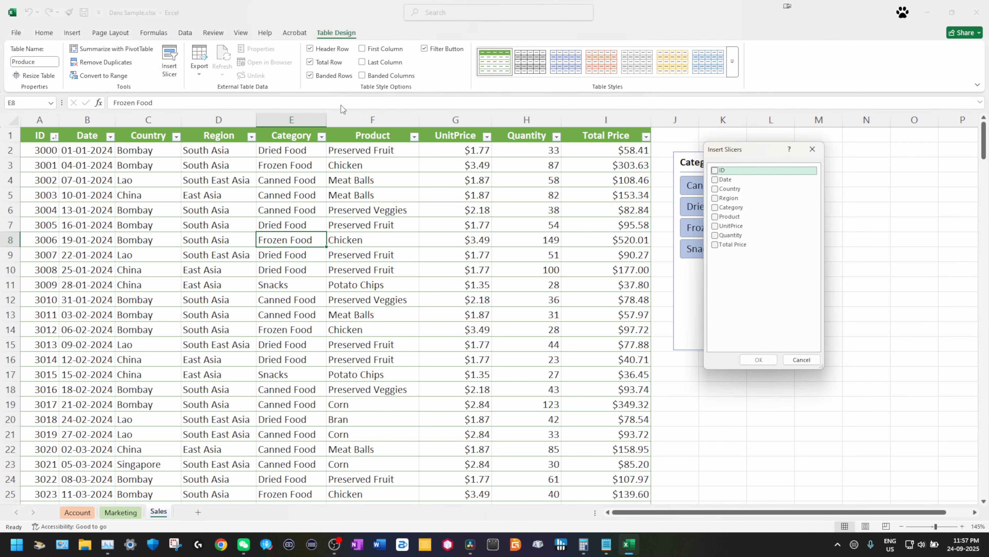
{"action": "left_click", "coordinate": [719, 199]}
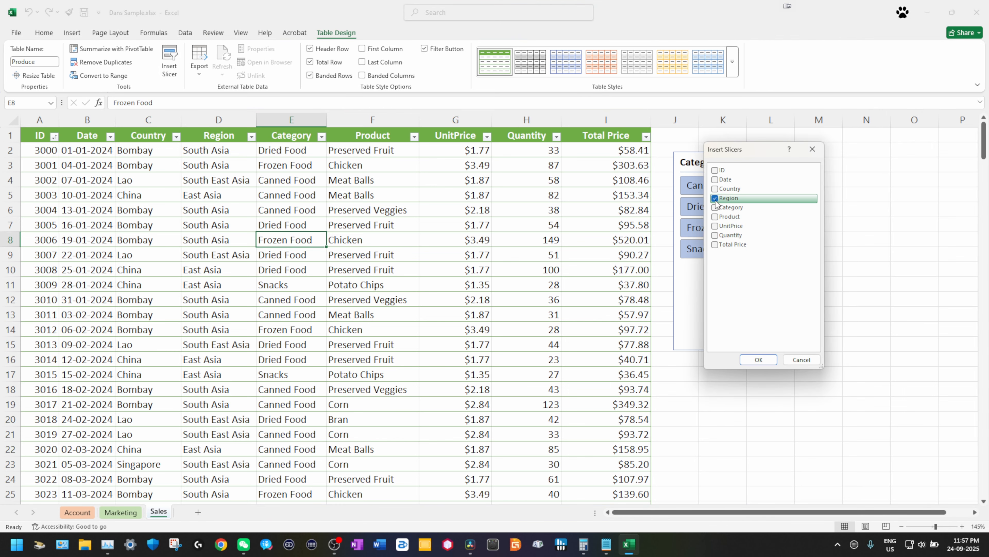
{"action": "left_click", "coordinate": [718, 217]}
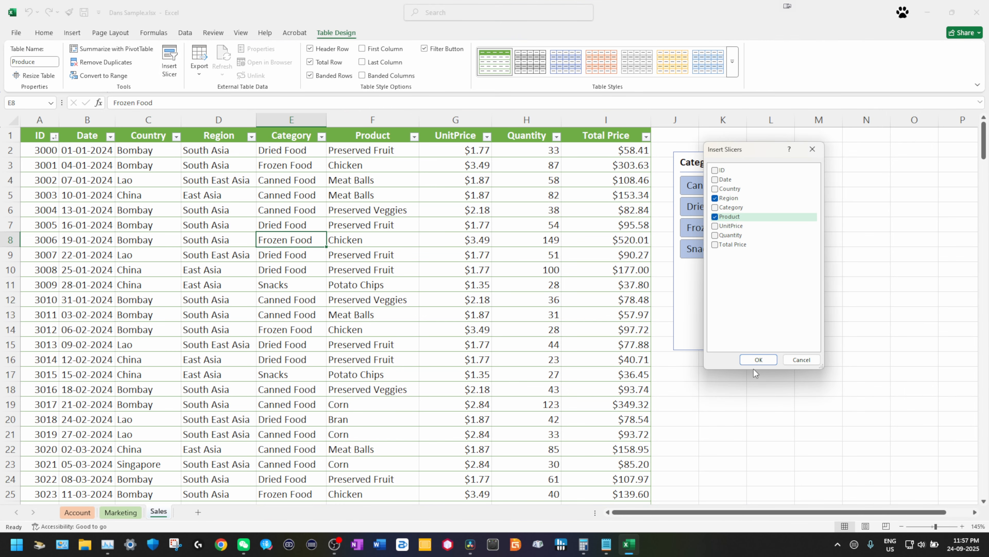
{"action": "left_click", "coordinate": [758, 361]}
{"action": "left_click_drag", "start_coordinate": [531, 249], "coordinate": [901, 165]}
{"action": "left_click_drag", "start_coordinate": [482, 221], "coordinate": [736, 309]}
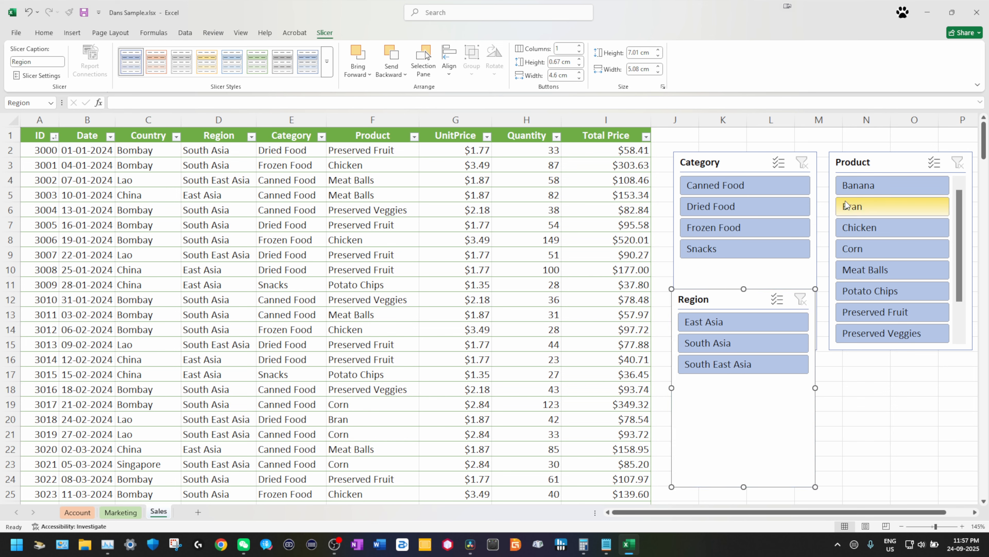
Step: Try several Product filters, clear them, then filter Region ending on South East Asia
{"action": "left_click", "coordinate": [862, 208]}
{"action": "left_click", "coordinate": [880, 254]}
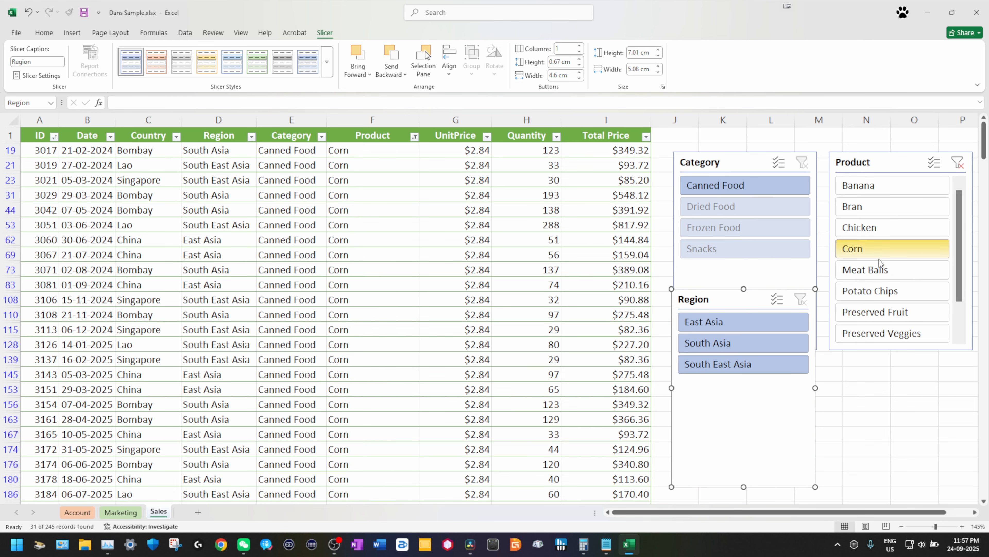
{"action": "left_click", "coordinate": [881, 294]}
{"action": "left_click", "coordinate": [875, 329]}
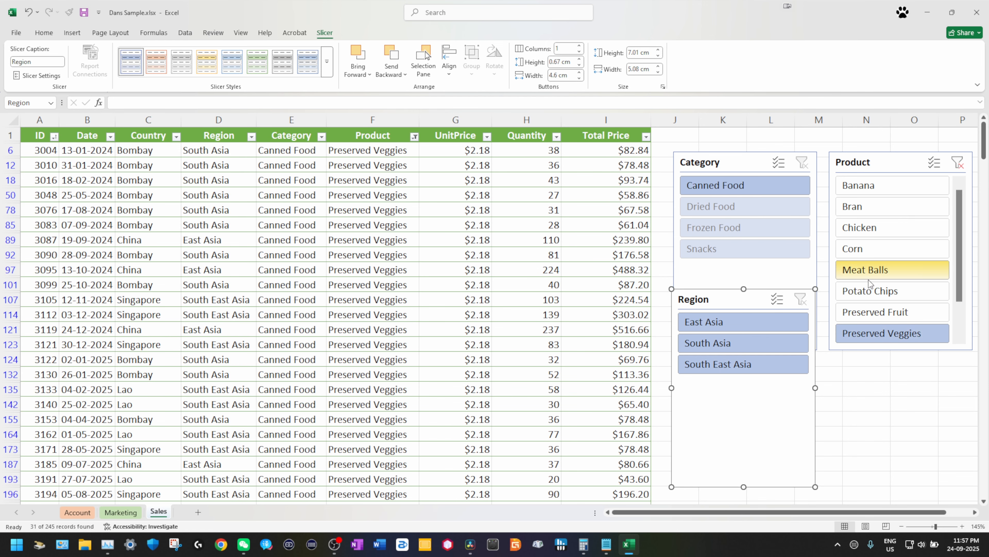
{"action": "left_click", "coordinate": [870, 271]}
{"action": "left_click", "coordinate": [955, 165]}
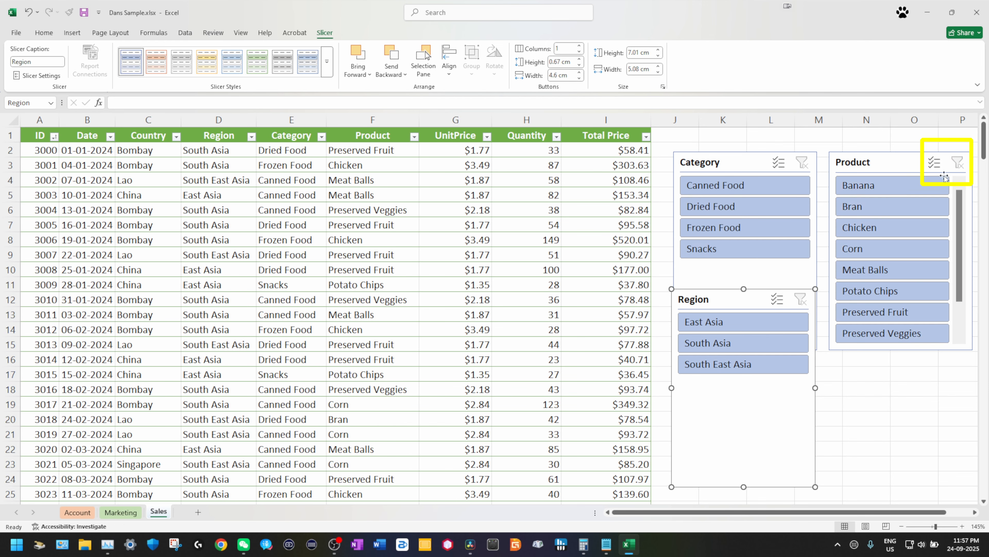
{"action": "left_click", "coordinate": [752, 326]}
{"action": "left_click", "coordinate": [745, 345]}
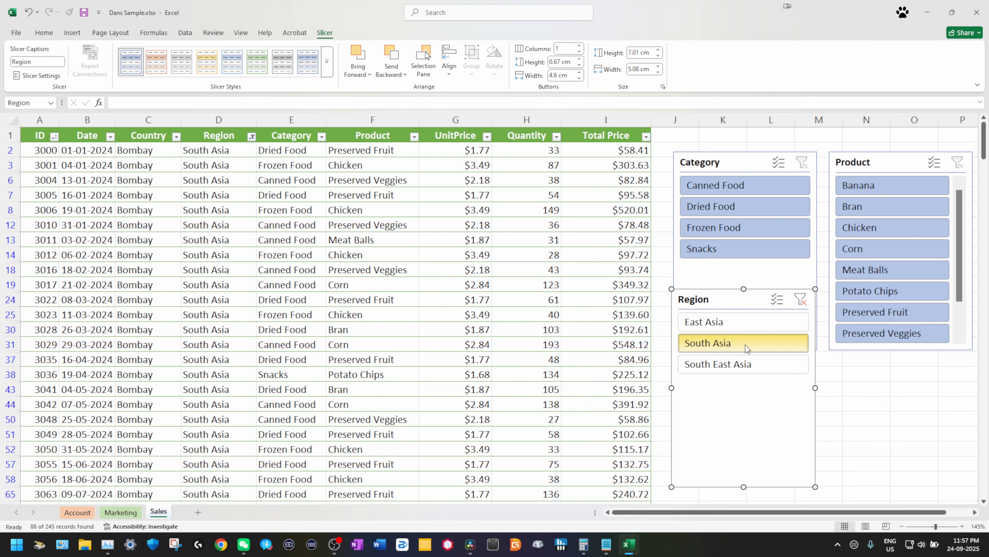
{"action": "left_click", "coordinate": [736, 368]}
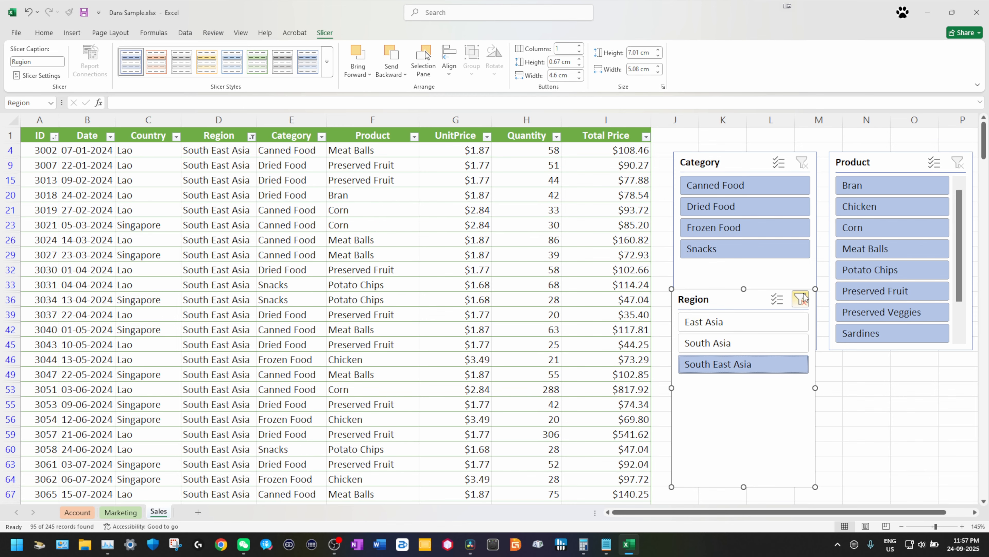